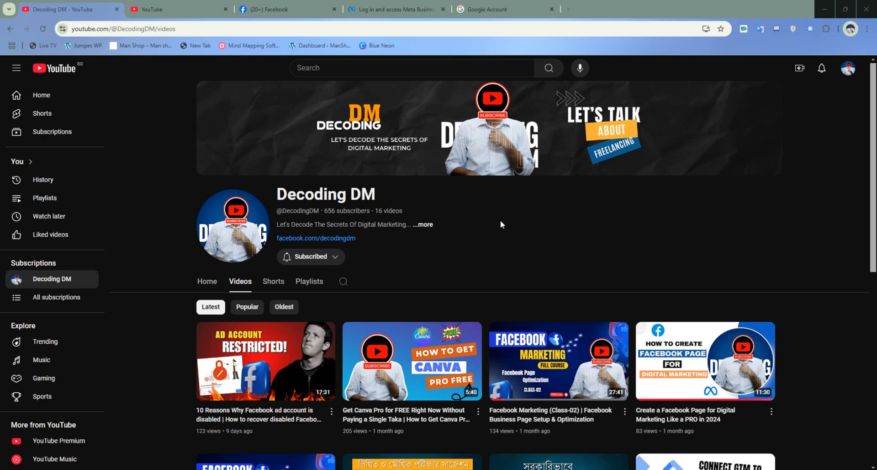
- Go to the Meta business overview page at business.facebook.com/overview and start creating a business account
{"action": "left_click", "coordinate": [394, 9]}
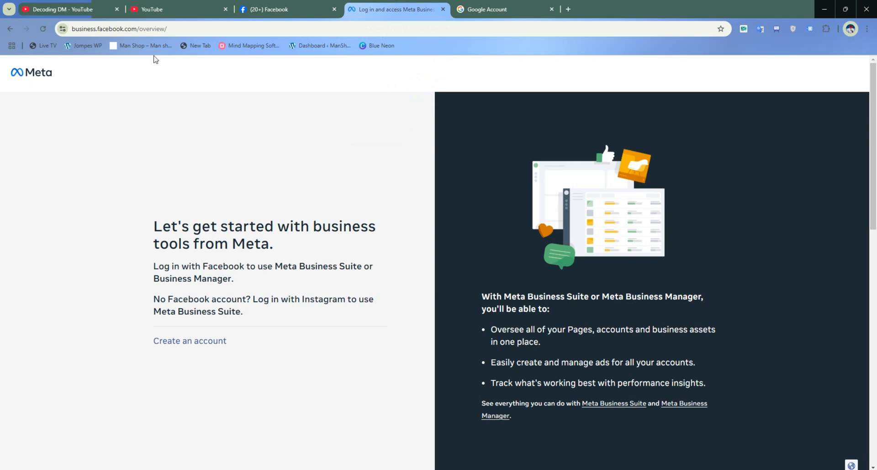
{"action": "left_click_drag", "start_coordinate": [188, 25], "coordinate": [71, 18]}
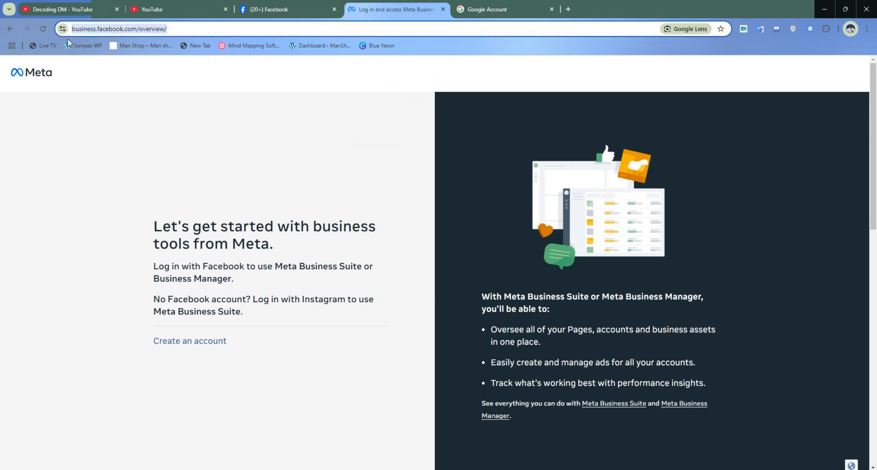
{"action": "left_click", "coordinate": [133, 169]}
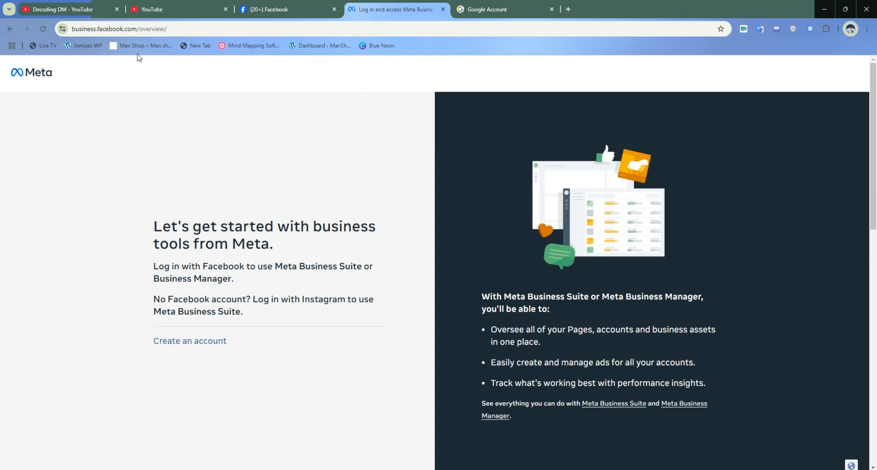
{"action": "left_click_drag", "start_coordinate": [191, 25], "coordinate": [65, 20]}
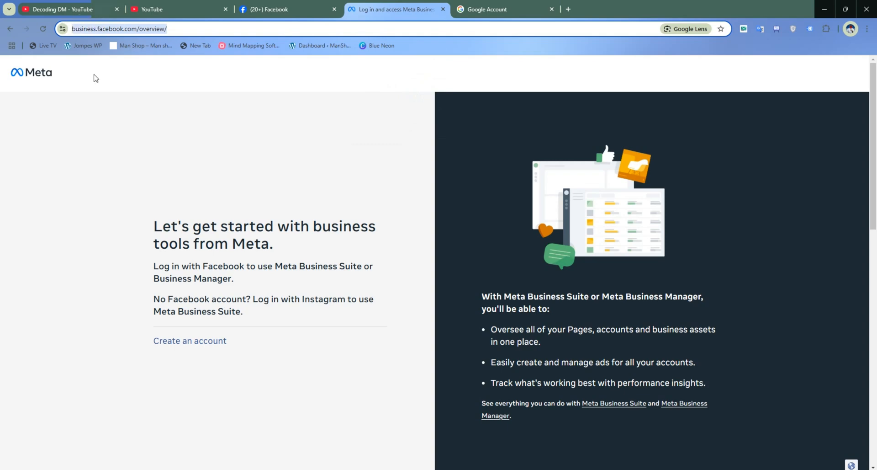
{"action": "left_click", "coordinate": [130, 165]}
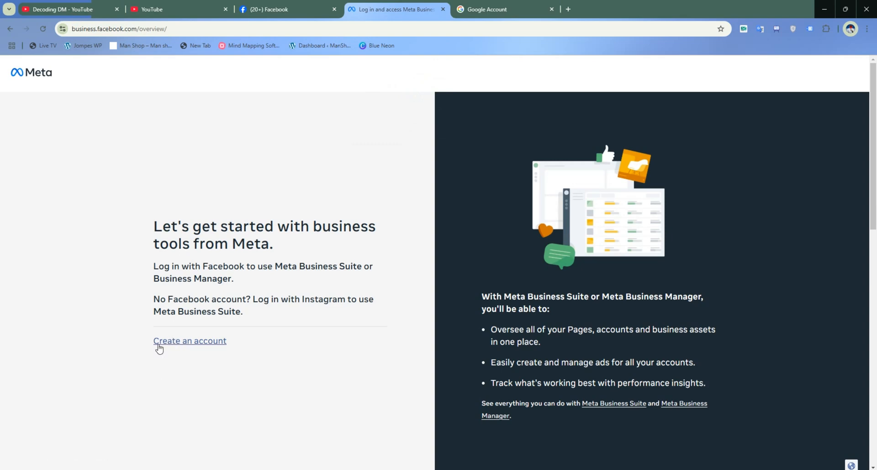
{"action": "left_click", "coordinate": [182, 342]}
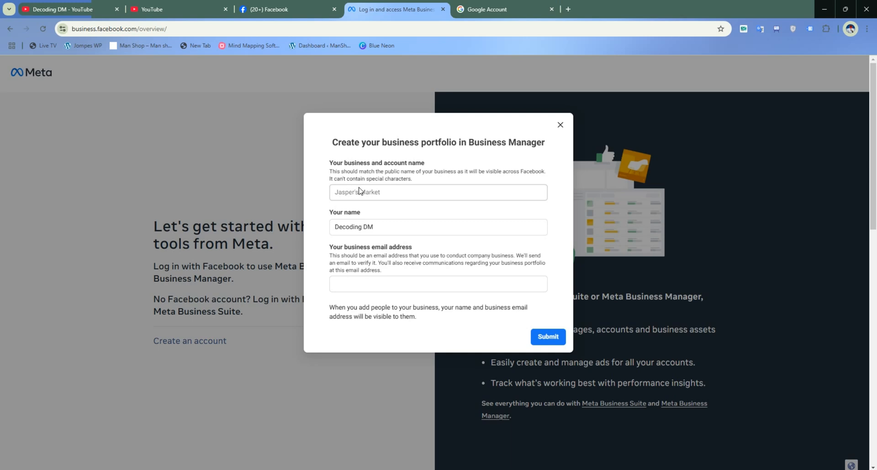
- Enter Decoding Master as the business and account name for the new business portfolio
{"action": "left_click", "coordinate": [363, 192]}
{"action": "left_click", "coordinate": [363, 192]}
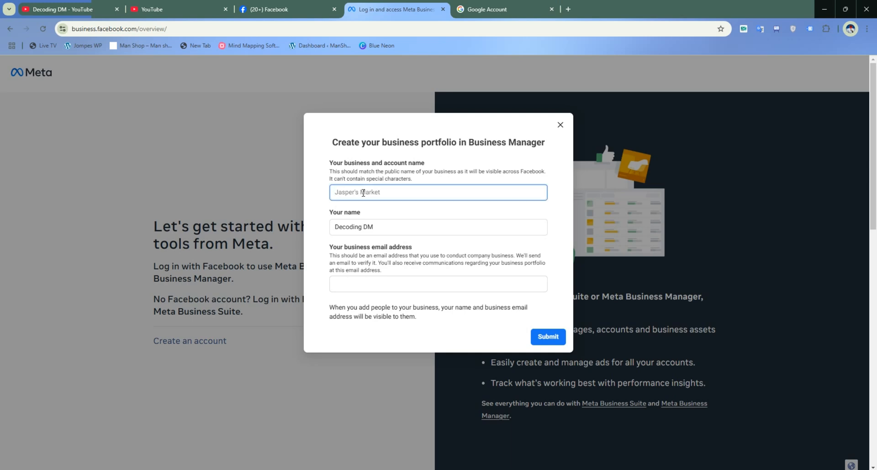
{"action": "type", "text": "Decoding Master"}
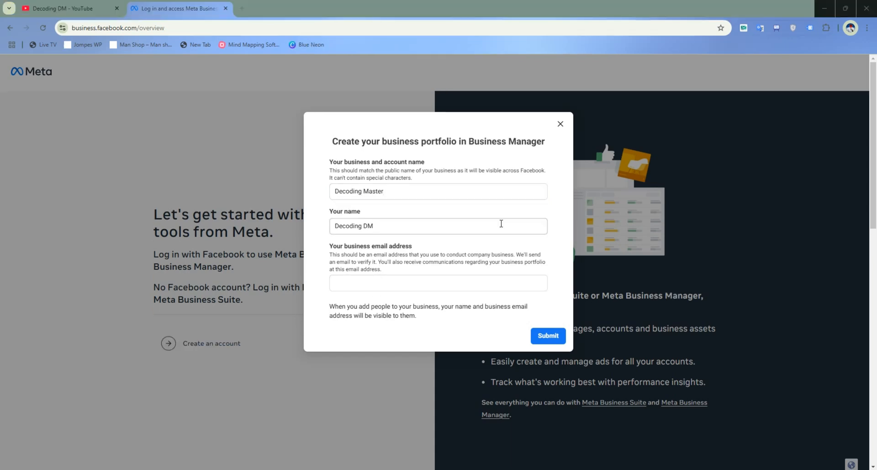
{"action": "left_click_drag", "start_coordinate": [367, 214], "coordinate": [330, 215]}
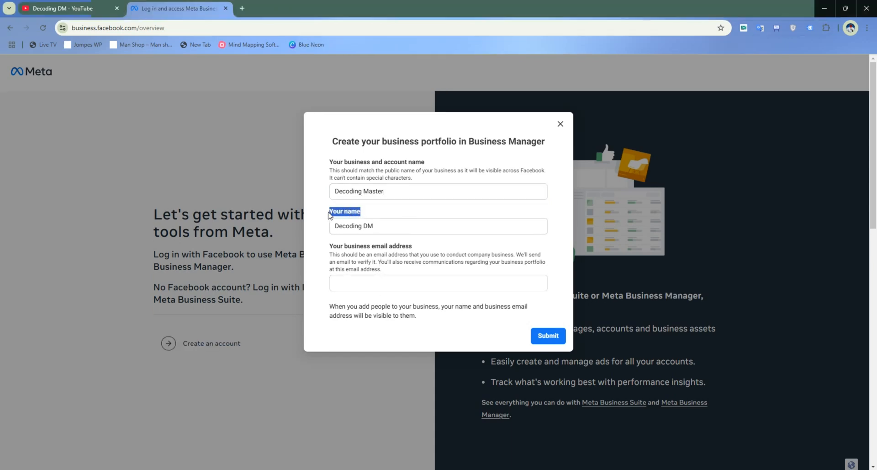
{"action": "left_click", "coordinate": [421, 215]}
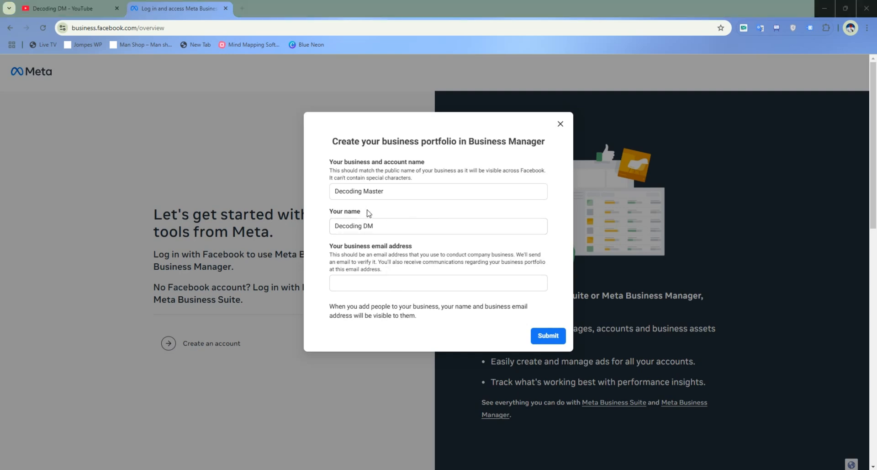
{"action": "left_click_drag", "start_coordinate": [366, 213], "coordinate": [332, 215]}
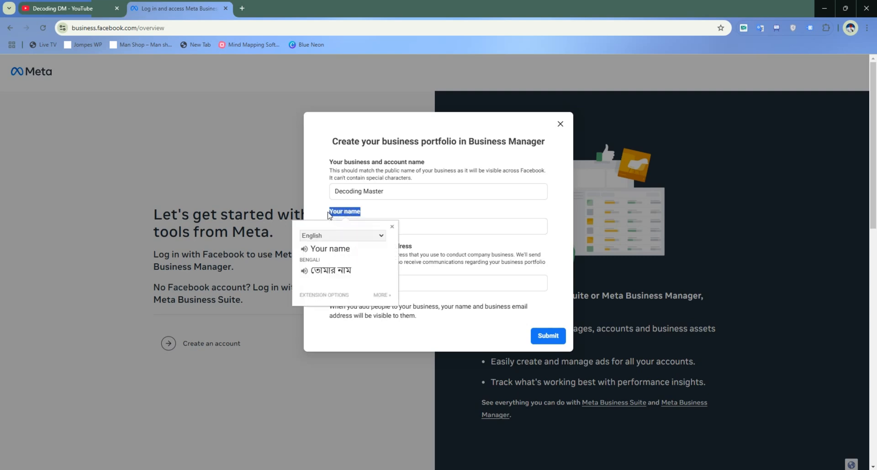
{"action": "left_click", "coordinate": [420, 213]}
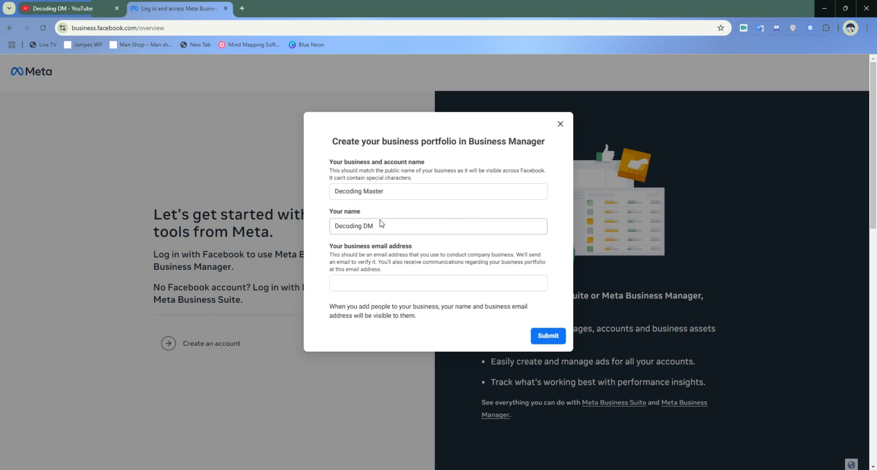
- Switch from the empty business email field to the Google Account page and select the account's email address in the profile card
{"action": "left_click", "coordinate": [370, 283]}
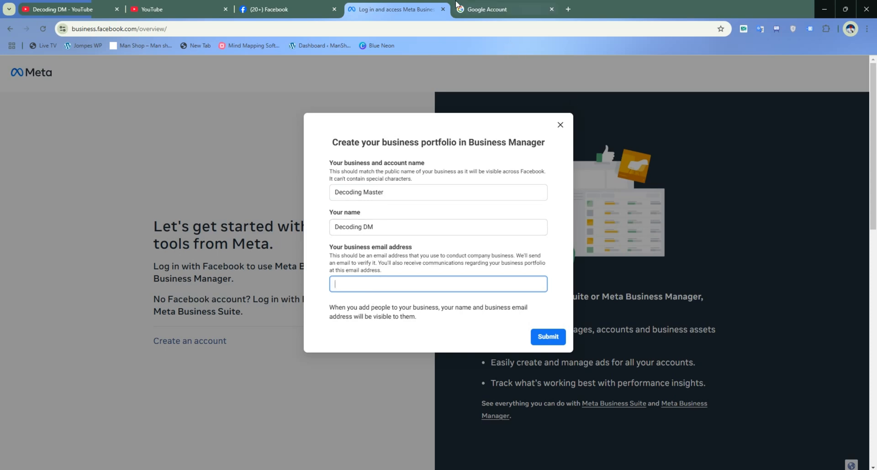
{"action": "left_click", "coordinate": [507, 9]}
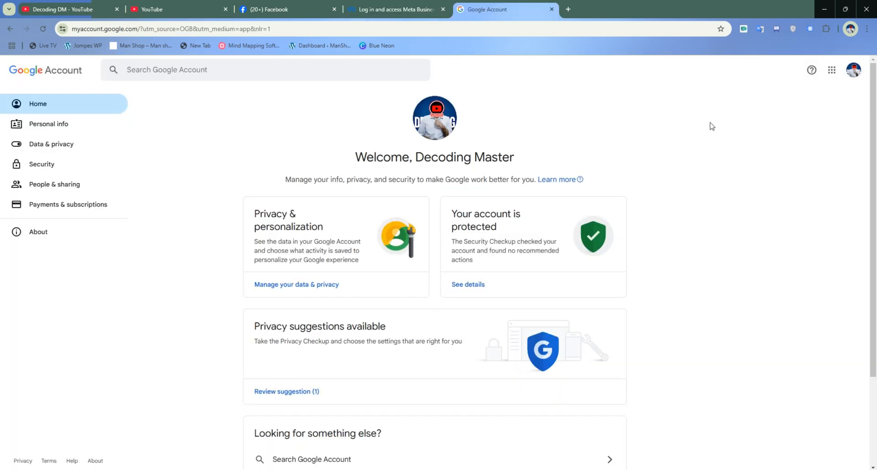
{"action": "left_click", "coordinate": [853, 70]}
{"action": "triple_click", "coordinate": [760, 98]}
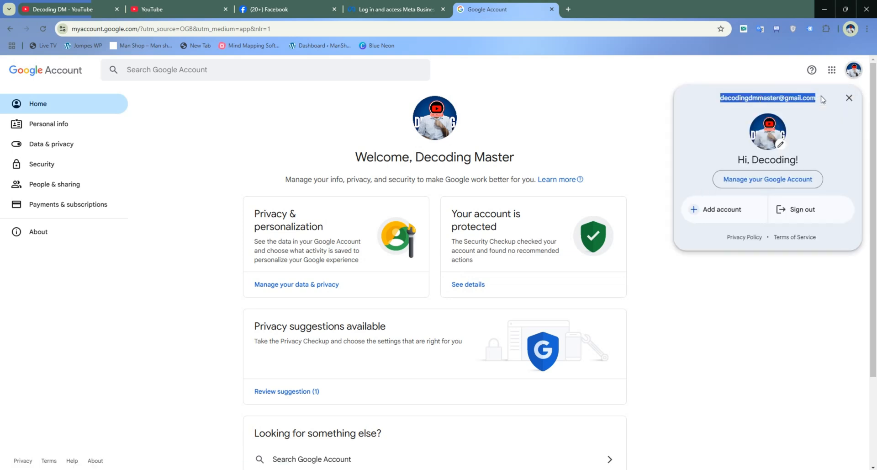
{"action": "left_click", "coordinate": [667, 110]}
{"action": "left_click", "coordinate": [854, 70]}
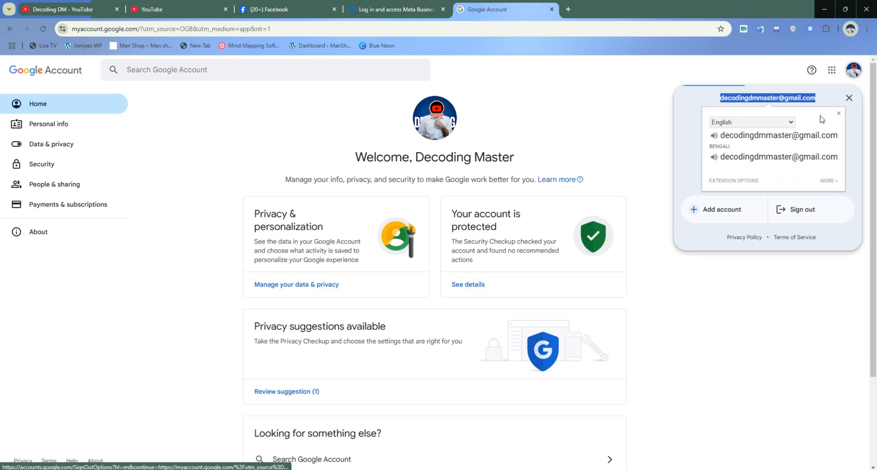
{"action": "left_click", "coordinate": [848, 95]}
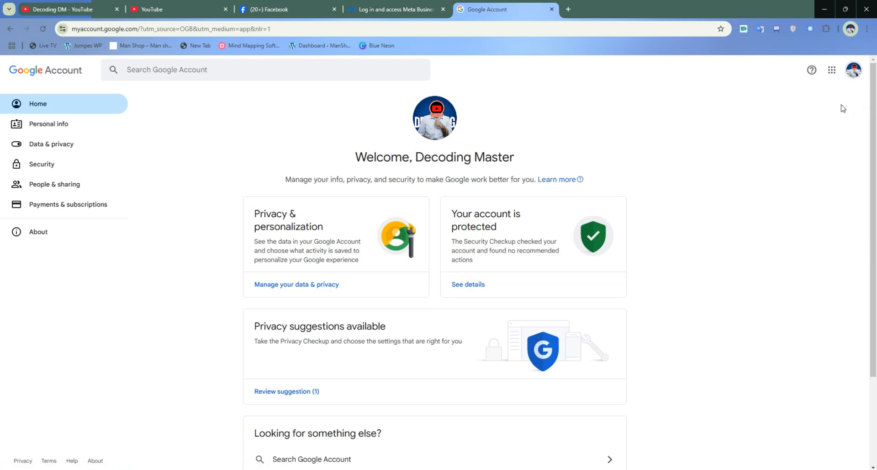
{"action": "left_click", "coordinate": [853, 70]}
{"action": "triple_click", "coordinate": [757, 98]}
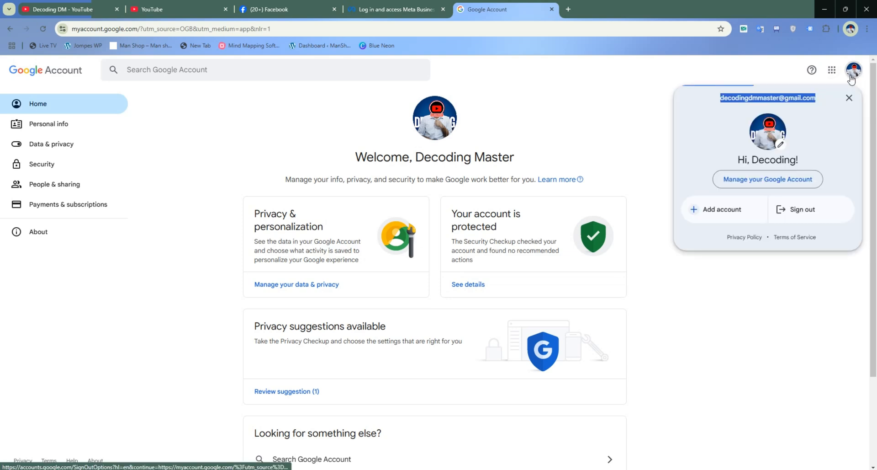
{"action": "triple_click", "coordinate": [777, 97]}
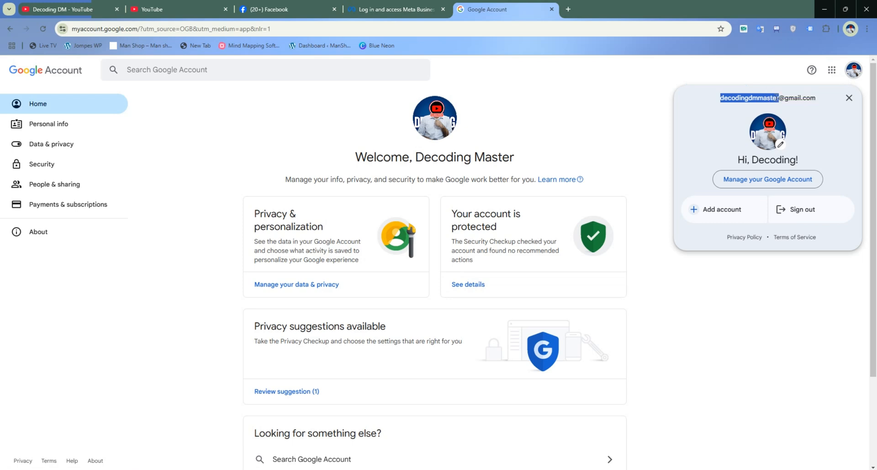
{"action": "left_click", "coordinate": [695, 116]}
{"action": "left_click", "coordinate": [598, 109]}
{"action": "left_click", "coordinate": [853, 75]}
{"action": "left_click", "coordinate": [669, 113]}
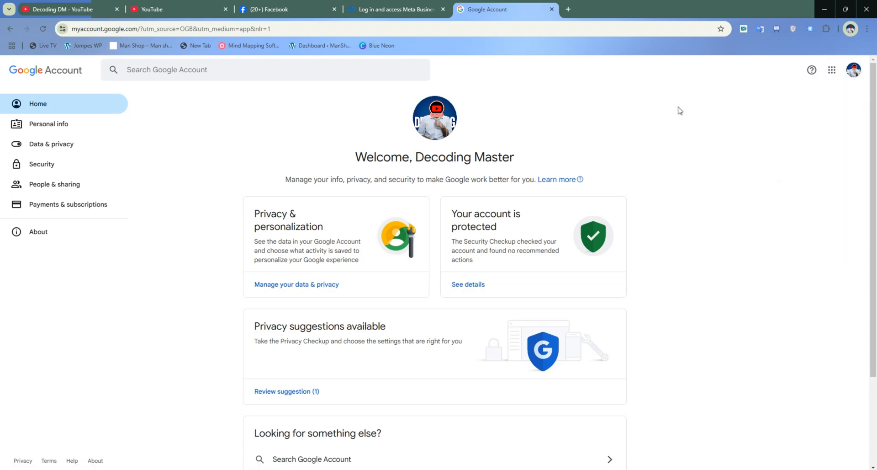
{"action": "left_click", "coordinate": [855, 71]}
{"action": "left_click", "coordinate": [849, 96]}
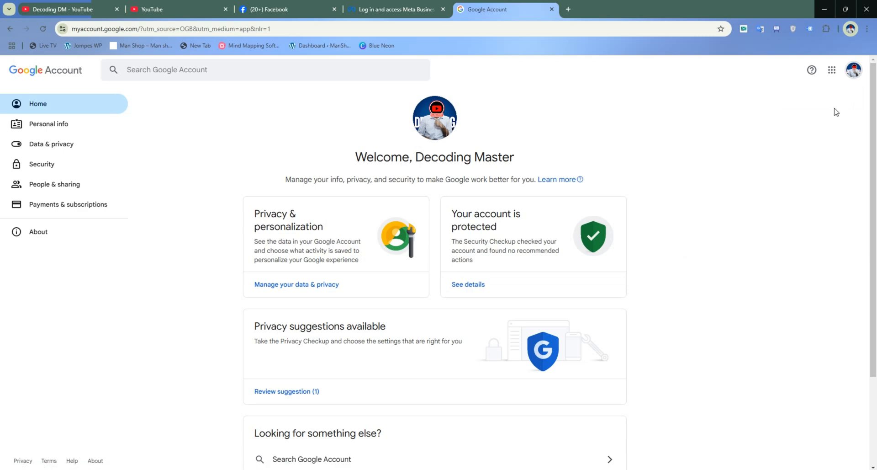
- Copy the account's email address from the Google Account profile card and close the card
{"action": "left_click", "coordinate": [854, 70]}
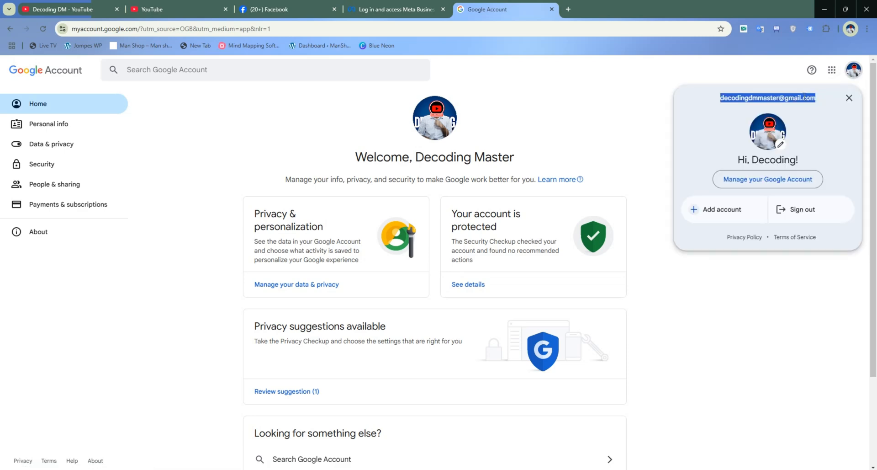
{"action": "double_click", "coordinate": [776, 98]}
{"action": "key", "text": "ctrl+c"}
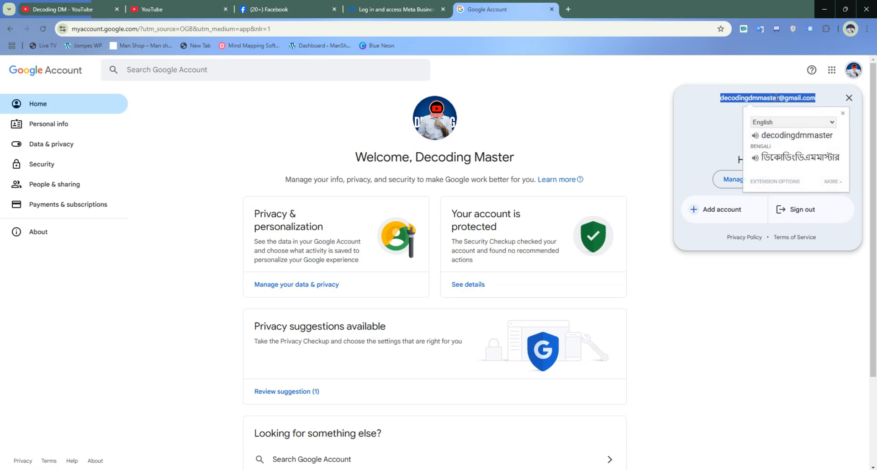
{"action": "left_click", "coordinate": [699, 118]}
{"action": "left_click", "coordinate": [621, 111]}
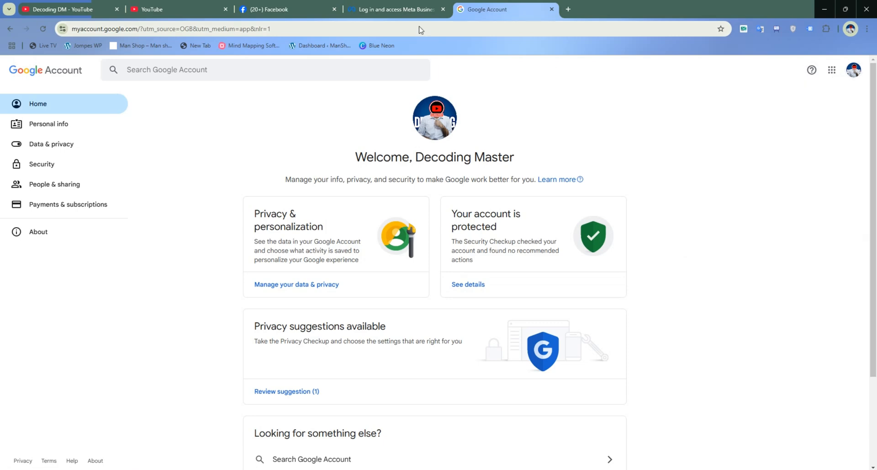
- Paste the copied email as the business email address in the portfolio form and submit the form
{"action": "left_click", "coordinate": [395, 9]}
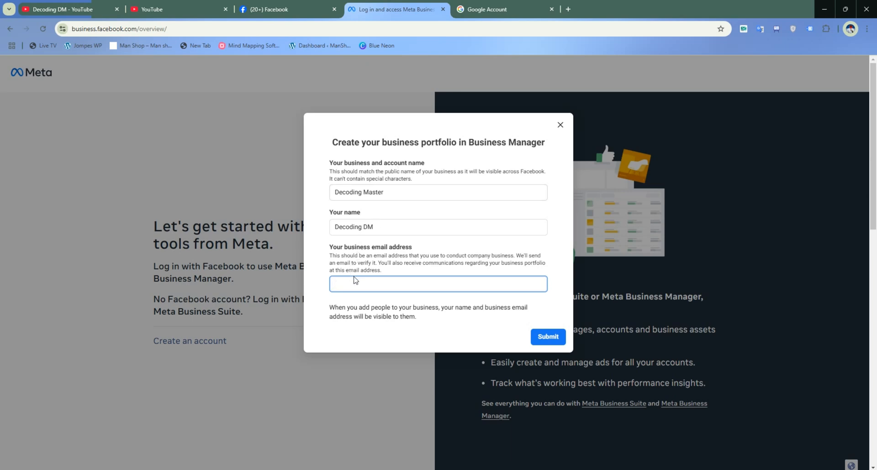
{"action": "key", "text": "ctrl+v"}
{"action": "left_click", "coordinate": [548, 338]}
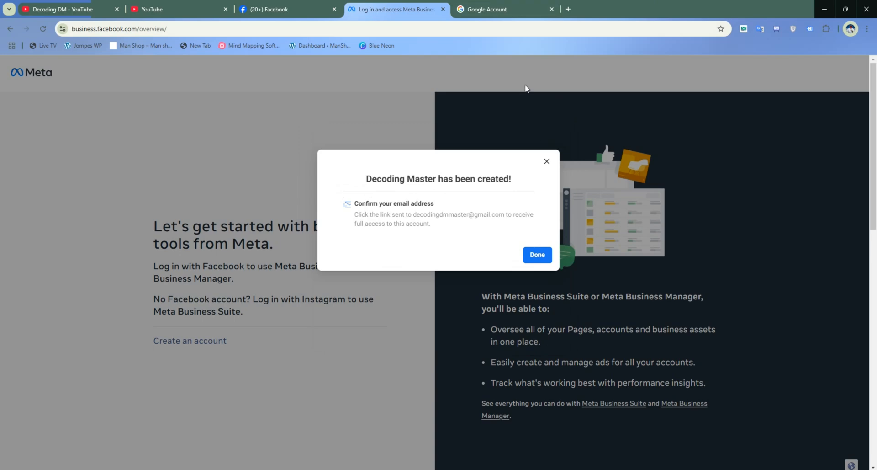
- Close the Google Account page and open the Gmail inbox in a new browser tab
{"action": "left_click", "coordinate": [553, 15]}
{"action": "left_click", "coordinate": [552, 9]}
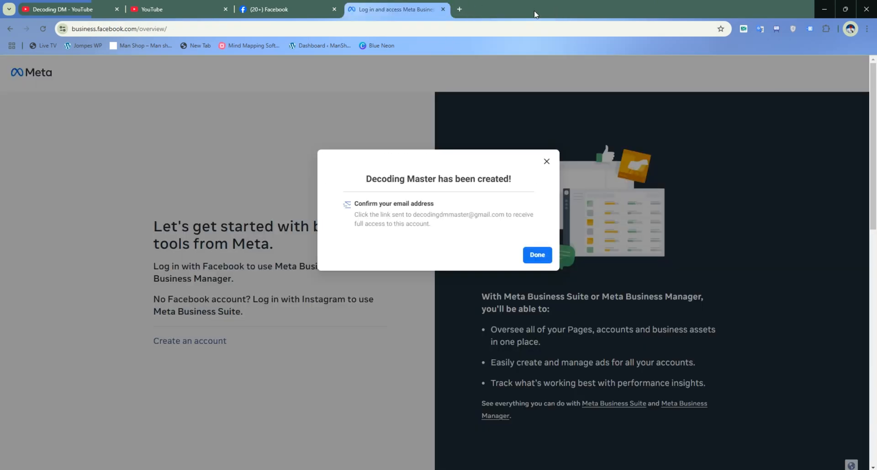
{"action": "left_click", "coordinate": [458, 10]}
{"action": "left_click", "coordinate": [839, 71]}
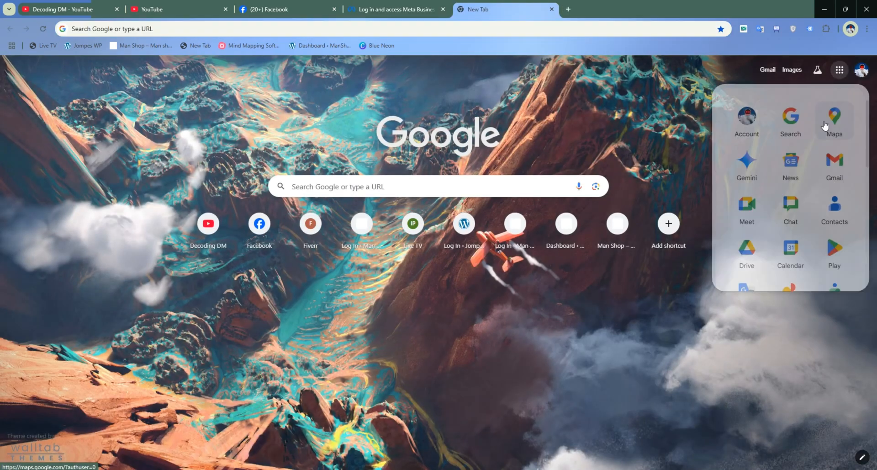
{"action": "left_click", "coordinate": [833, 165]}
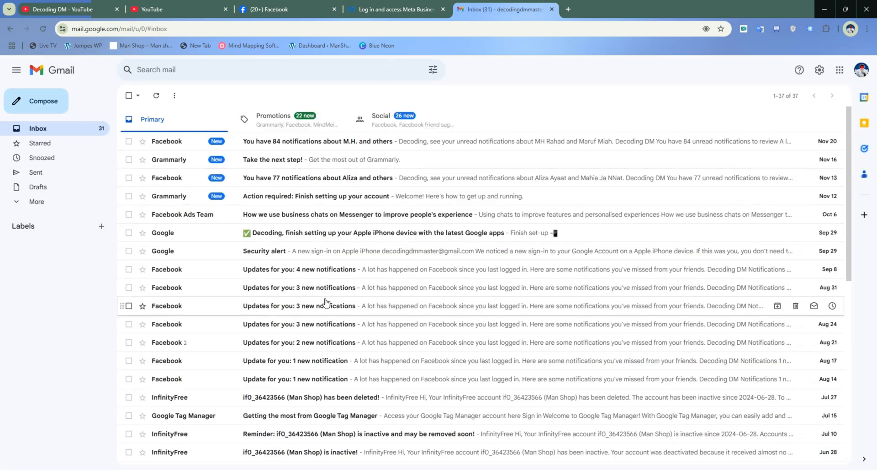
- Open Facebook's "Confirm your business email address" message among the Social emails and confirm the address
{"action": "left_click", "coordinate": [404, 120]}
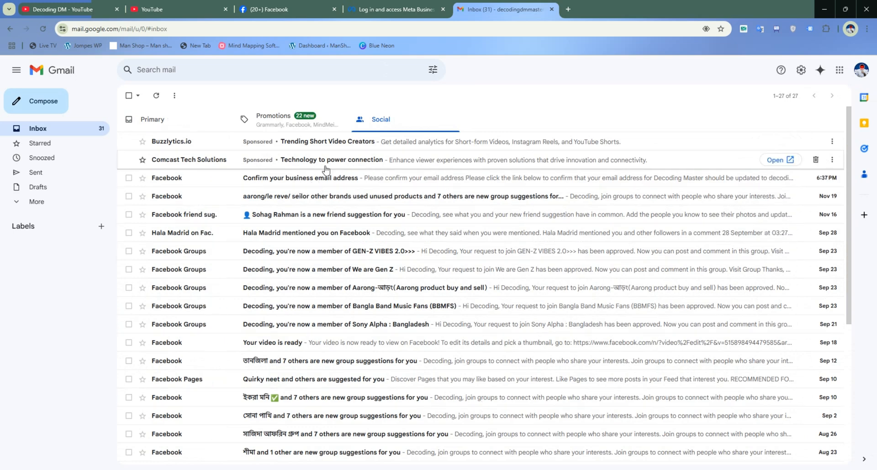
{"action": "left_click", "coordinate": [324, 181]}
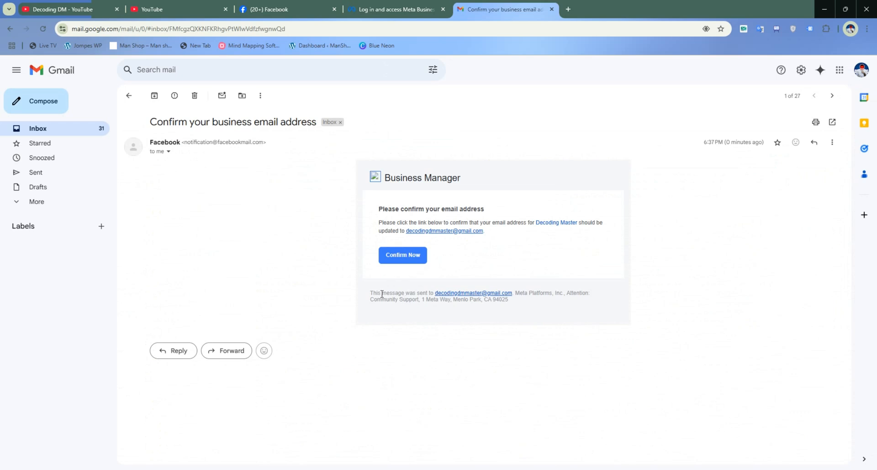
{"action": "left_click", "coordinate": [404, 256]}
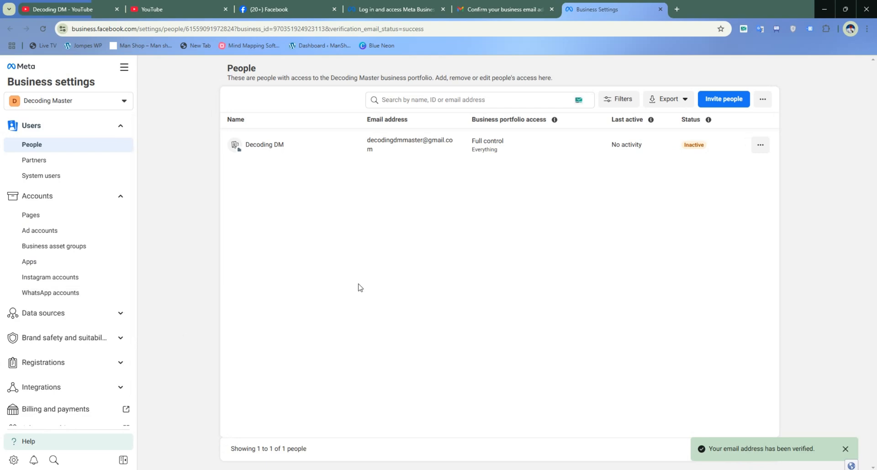
- Finish the portfolio creation dialog on the Meta overview page and switch to the Business Settings page
{"action": "left_click", "coordinate": [411, 8]}
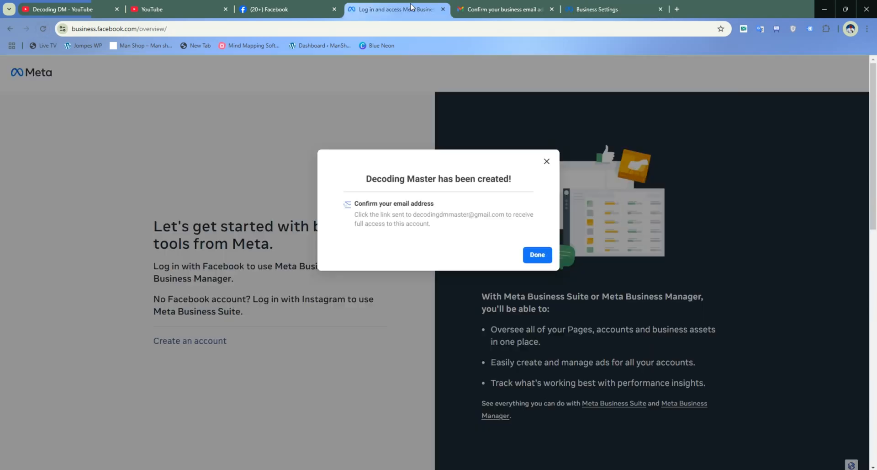
{"action": "left_click", "coordinate": [538, 254]}
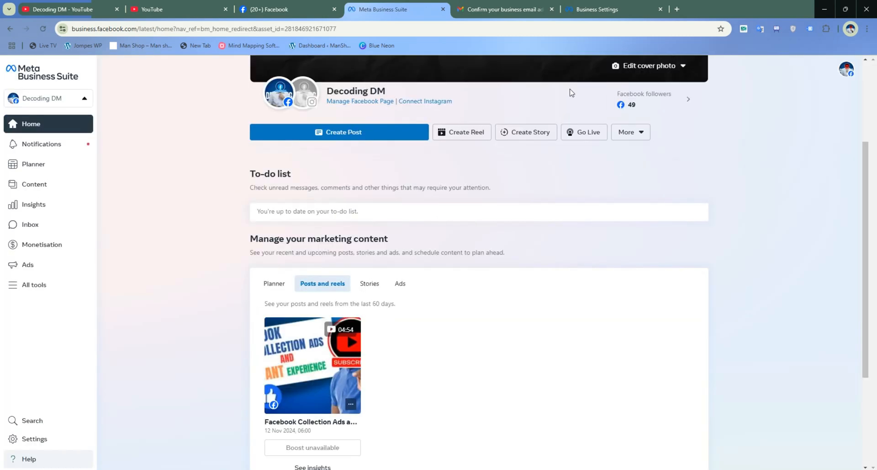
{"action": "left_click", "coordinate": [611, 9]}
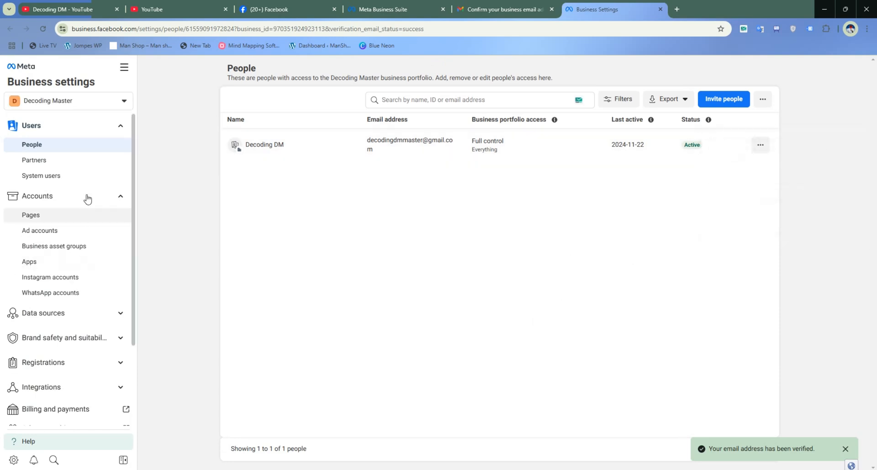
- Open the Decoding Master portfolio's ad accounts page and dismiss the email verification notice
{"action": "scroll", "coordinate": [73, 196], "scroll_direction": "down", "scroll_amount": 2}
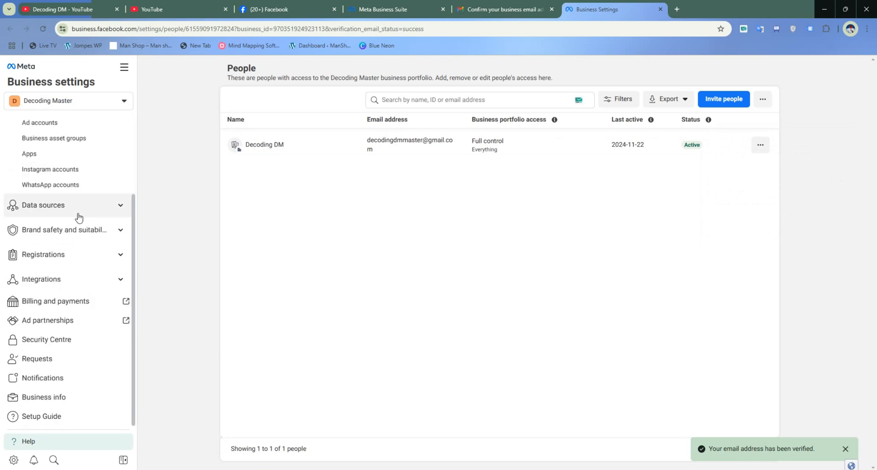
{"action": "scroll", "coordinate": [79, 224], "scroll_direction": "up", "scroll_amount": 2}
{"action": "scroll", "coordinate": [78, 235], "scroll_direction": "down", "scroll_amount": 2}
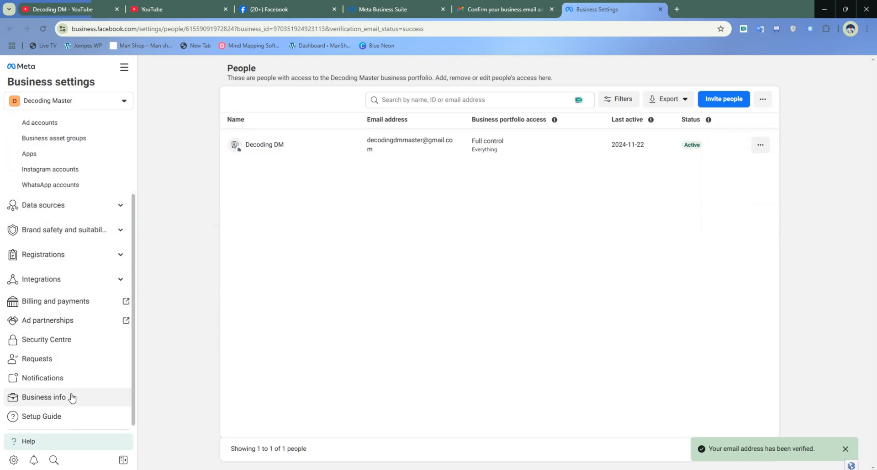
{"action": "scroll", "coordinate": [87, 264], "scroll_direction": "up", "scroll_amount": 1}
{"action": "scroll", "coordinate": [87, 263], "scroll_direction": "up", "scroll_amount": 1}
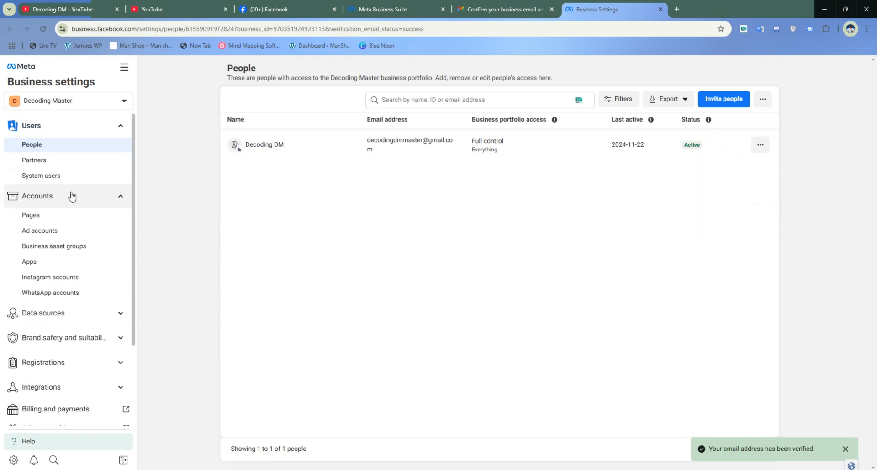
{"action": "left_click", "coordinate": [38, 234]}
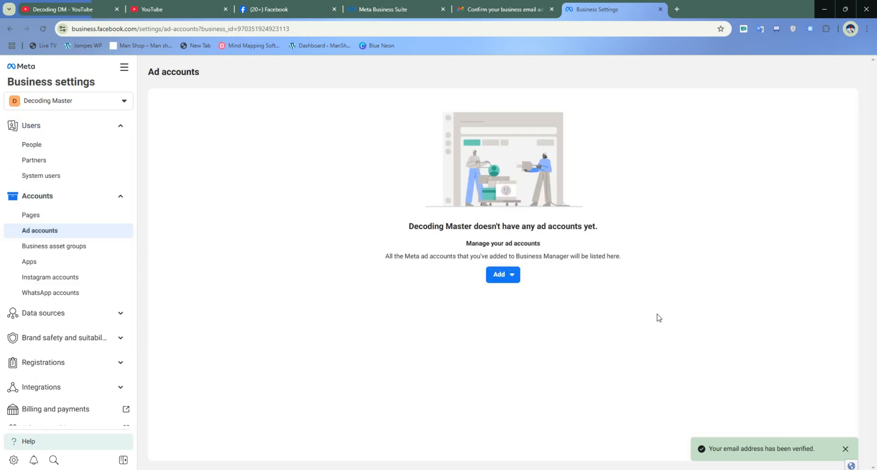
{"action": "left_click", "coordinate": [846, 449]}
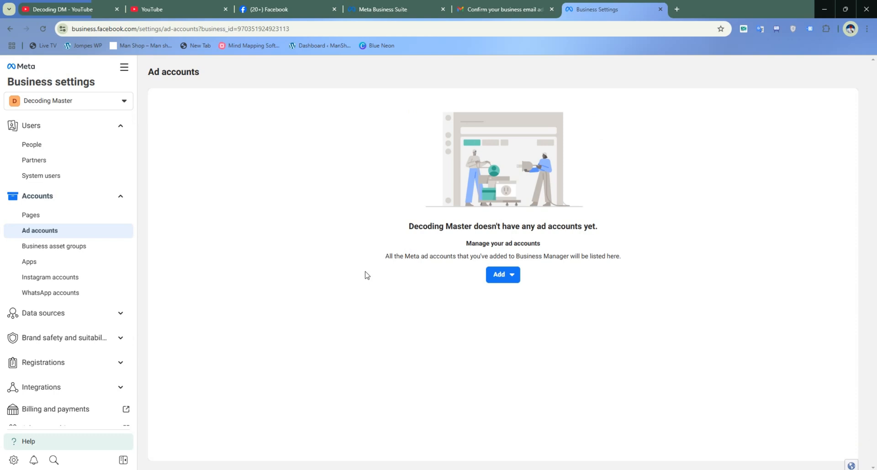
- Start creating a new ad account and name it Business Backup
{"action": "left_click", "coordinate": [505, 276]}
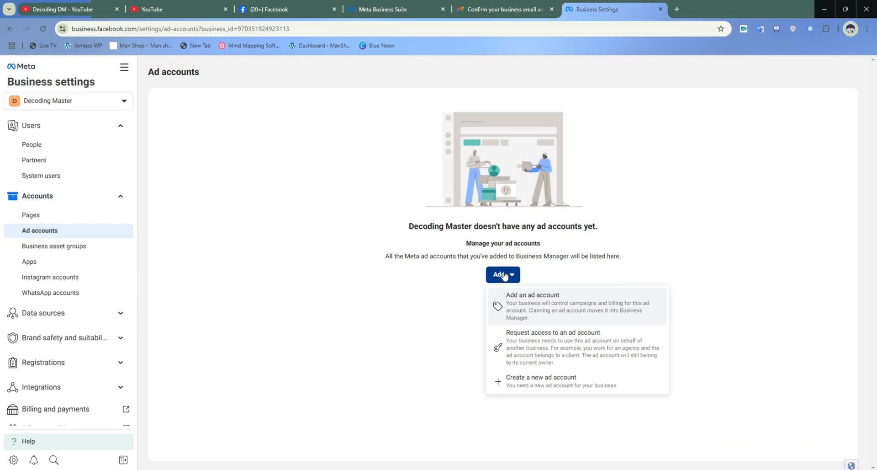
{"action": "left_click", "coordinate": [539, 388]}
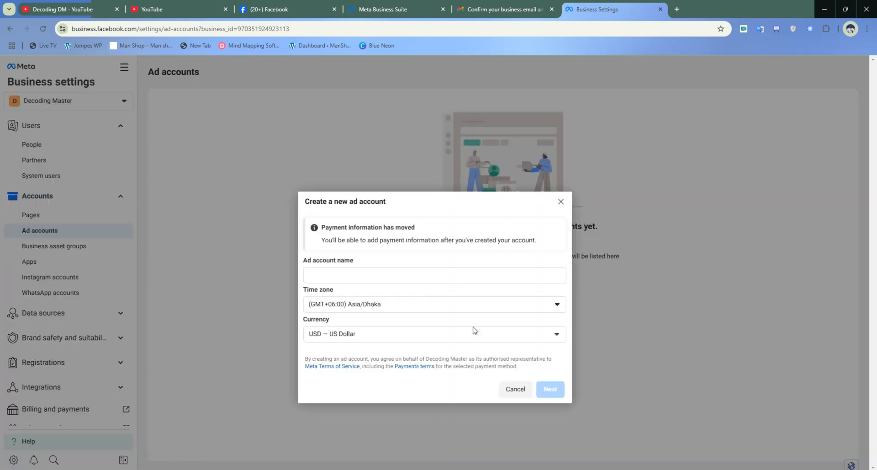
{"action": "left_click", "coordinate": [371, 275]}
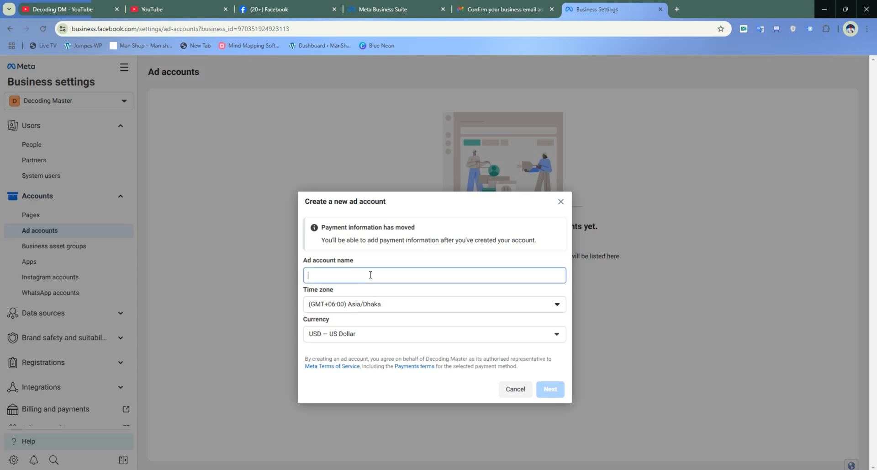
{"action": "type", "text": "Busi"}
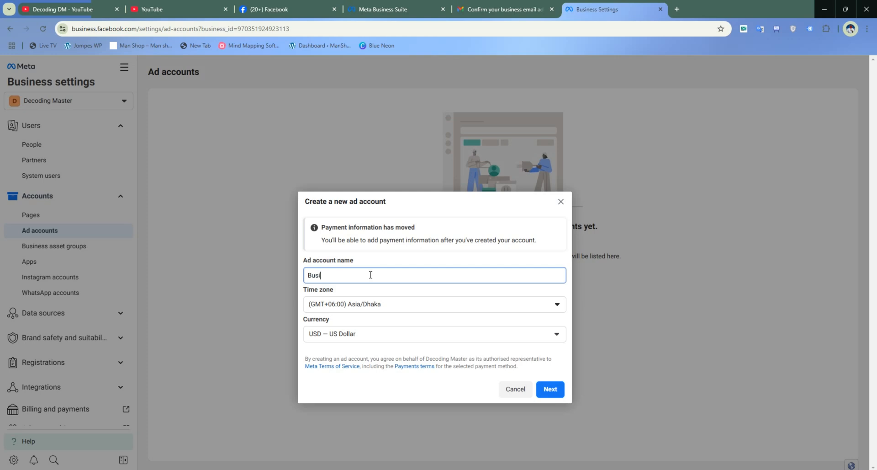
{"action": "type", "text": "ness Backup"}
- Look through the time zone and currency choices for the new ad account, keeping Asia/Dhaka and US Dollar
{"action": "left_click", "coordinate": [451, 309]}
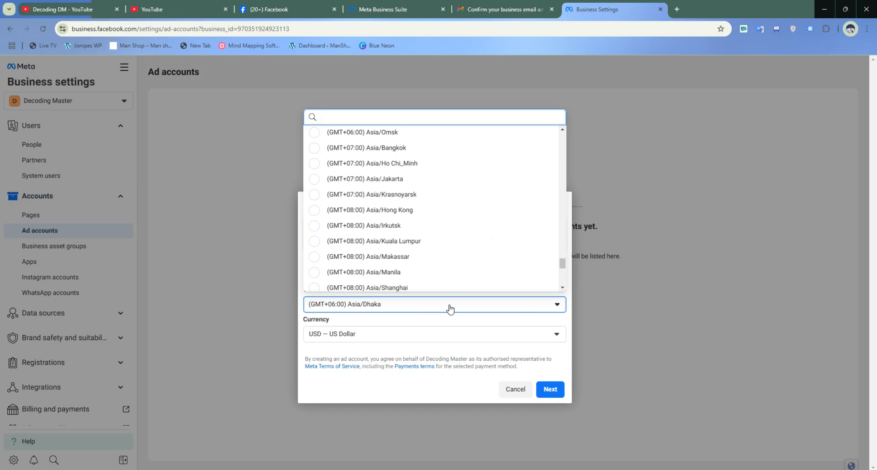
{"action": "left_click", "coordinate": [450, 322]}
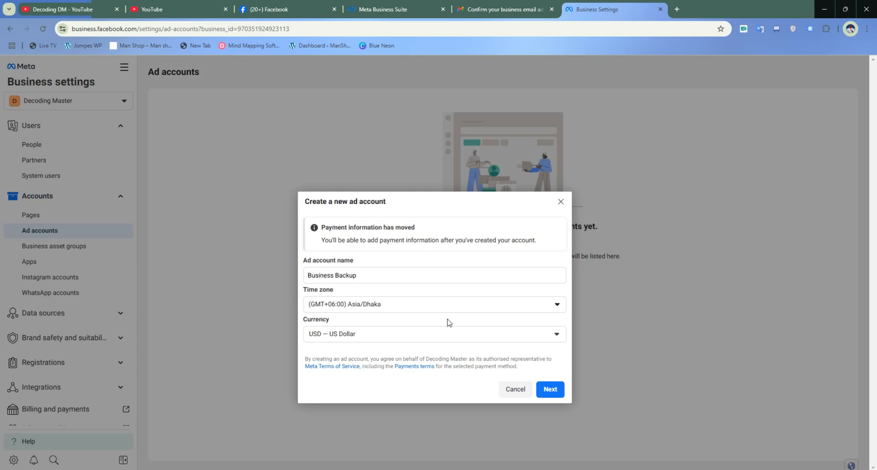
{"action": "left_click", "coordinate": [385, 335]}
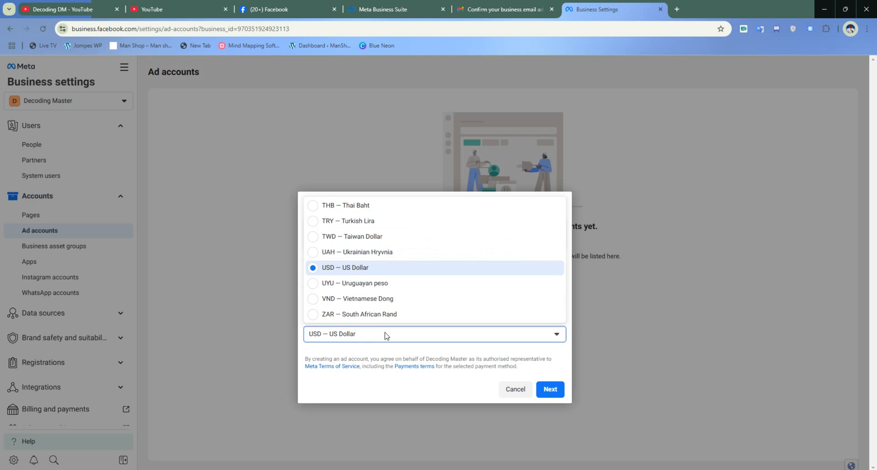
{"action": "scroll", "coordinate": [386, 244], "scroll_direction": "up", "scroll_amount": 15}
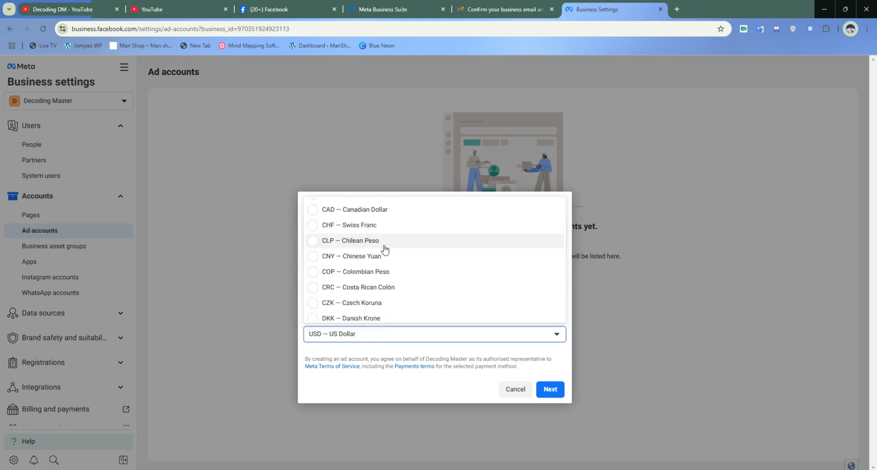
{"action": "scroll", "coordinate": [385, 249], "scroll_direction": "up", "scroll_amount": 3}
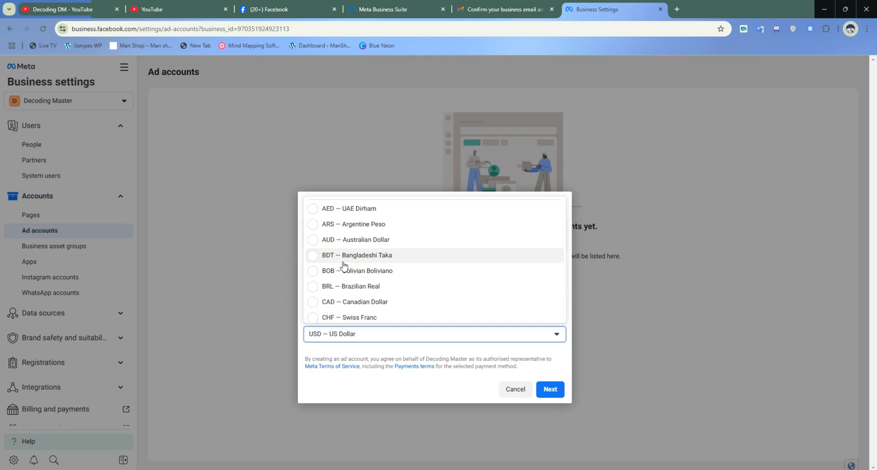
{"action": "scroll", "coordinate": [345, 271], "scroll_direction": "down", "scroll_amount": 4}
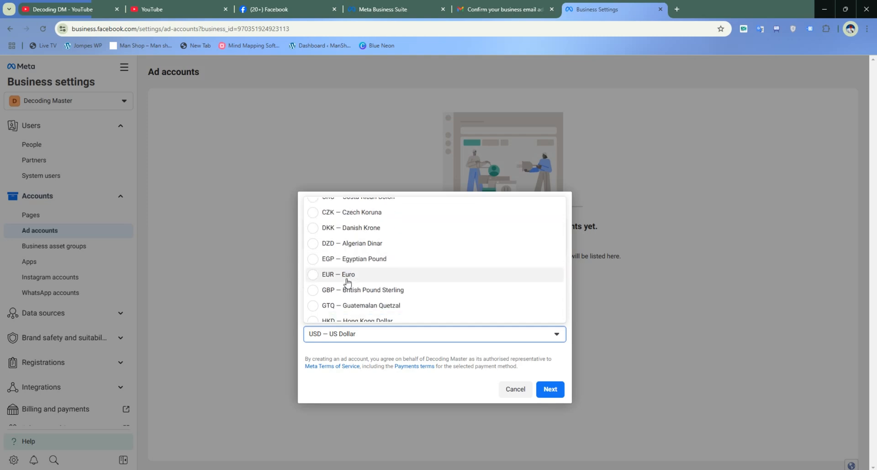
{"action": "scroll", "coordinate": [347, 281], "scroll_direction": "down", "scroll_amount": 8}
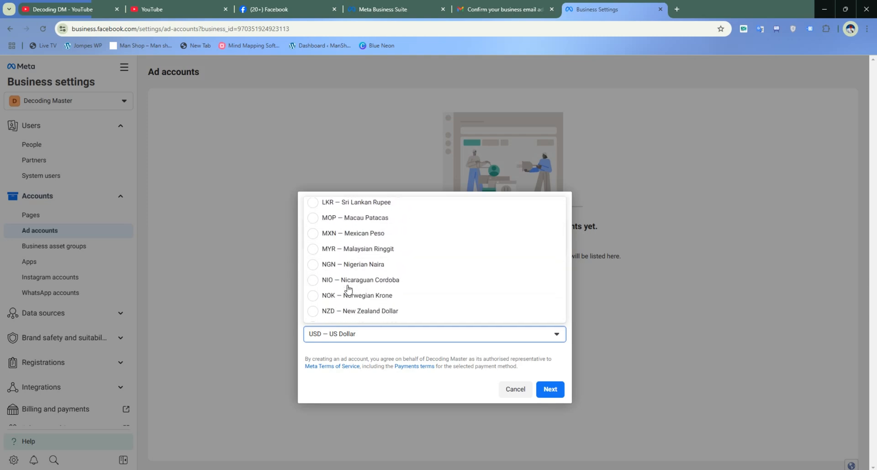
{"action": "scroll", "coordinate": [348, 288], "scroll_direction": "down", "scroll_amount": 5}
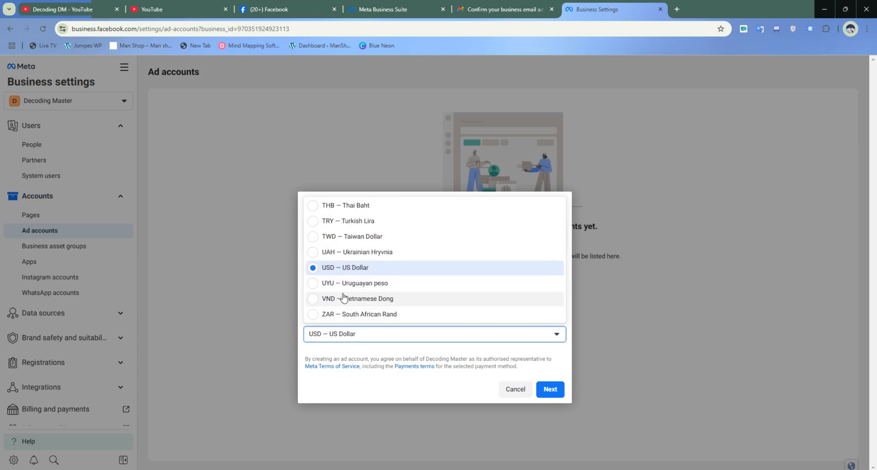
{"action": "left_click", "coordinate": [356, 344]}
{"action": "left_click", "coordinate": [383, 339]}
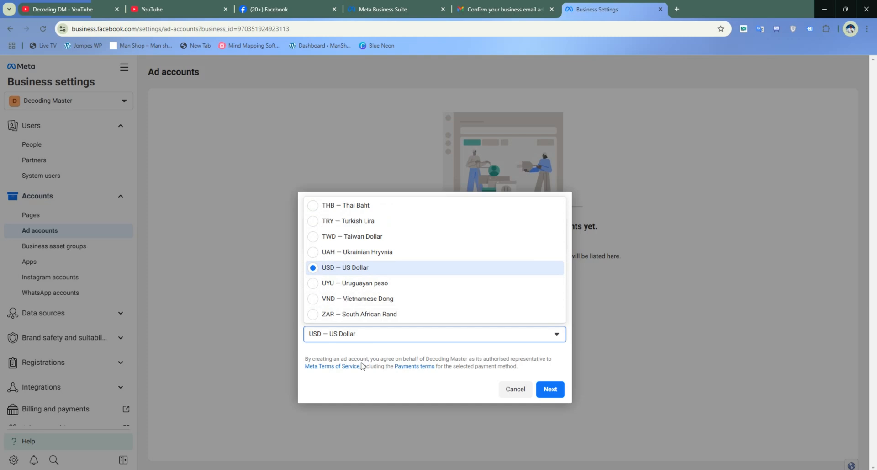
{"action": "left_click", "coordinate": [358, 348]}
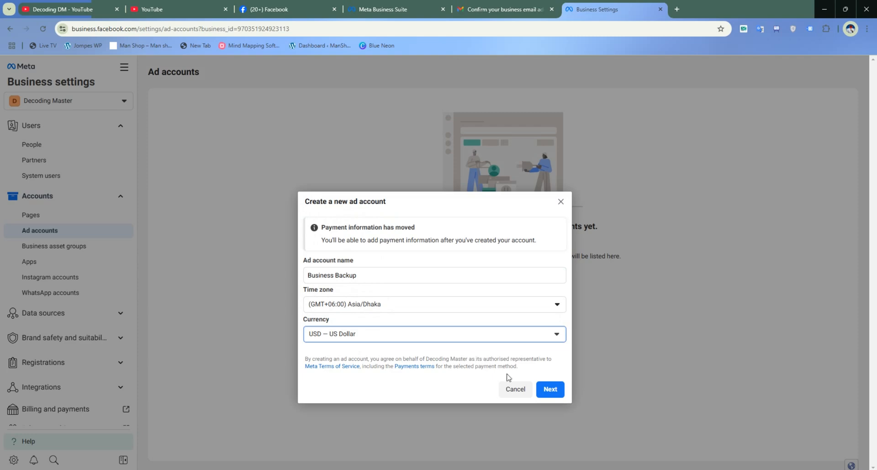
- Specify that the ad account will be used for My business (Decoding Master) and create it
{"action": "left_click", "coordinate": [549, 390]}
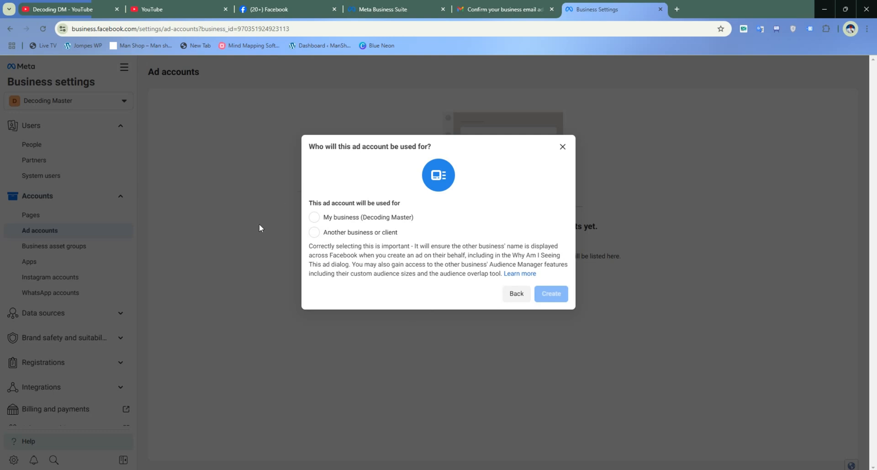
{"action": "left_click", "coordinate": [319, 218]}
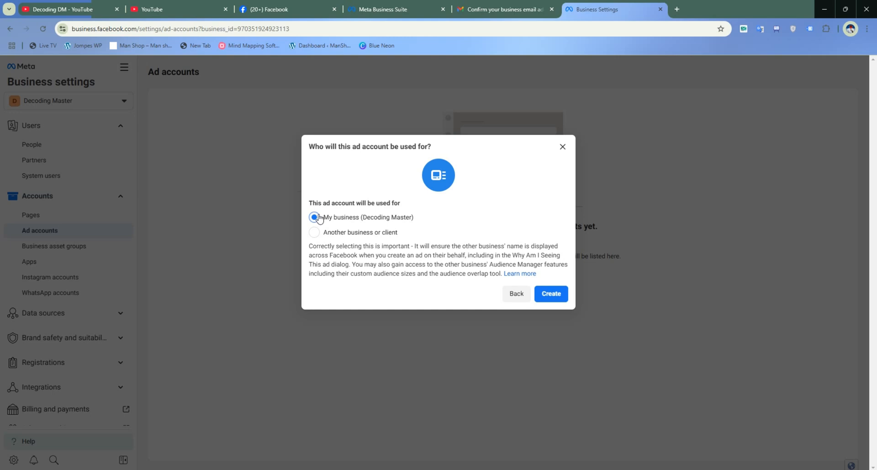
{"action": "left_click", "coordinate": [556, 292]}
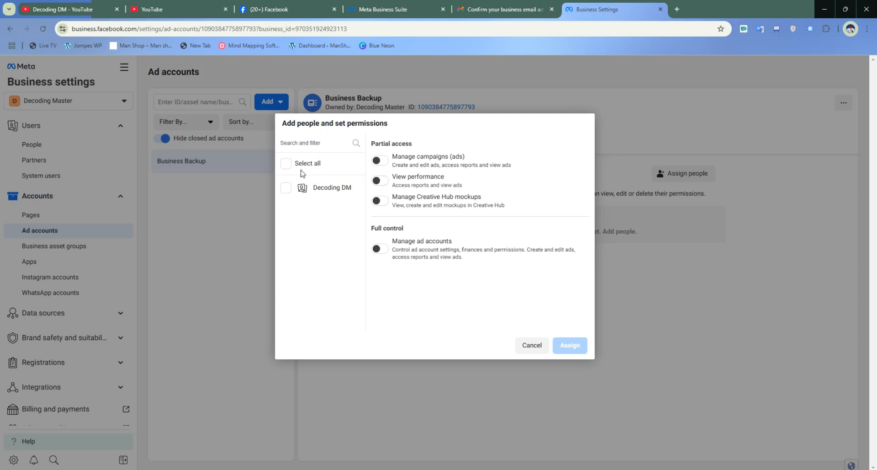
- Assign the listed person full control (Manage ad accounts) of the new ad account and exit without adding payment info
{"action": "left_click", "coordinate": [286, 164]}
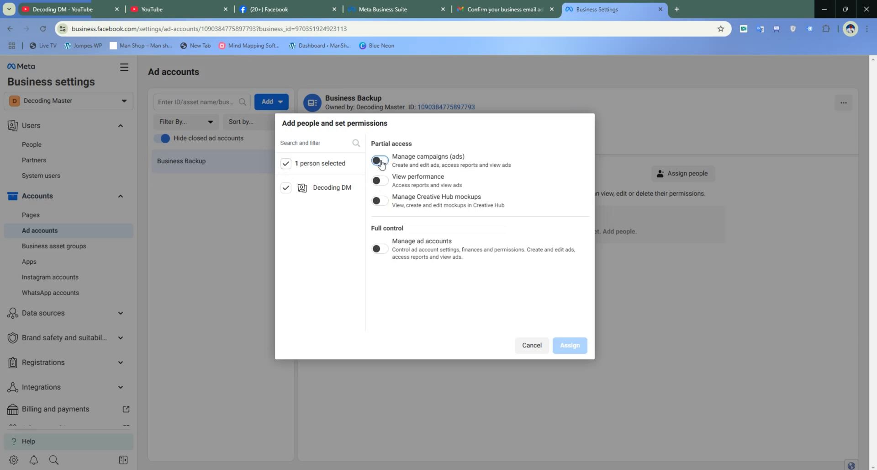
{"action": "left_click", "coordinate": [379, 161]}
{"action": "left_click", "coordinate": [384, 251]}
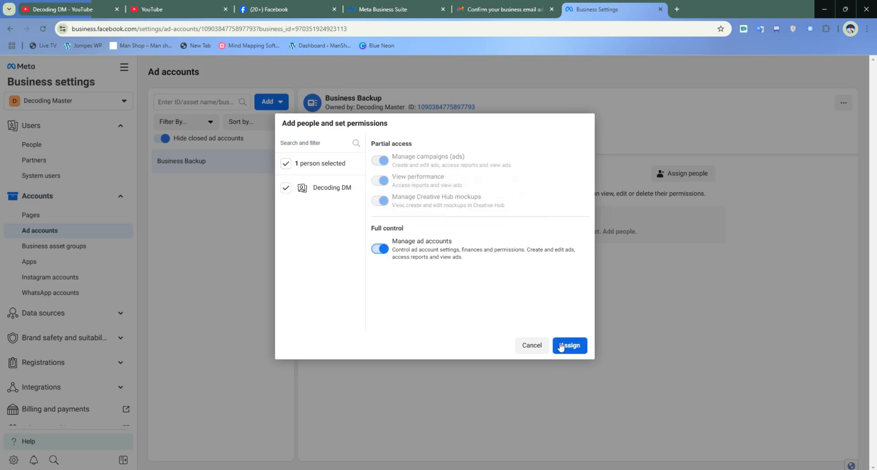
{"action": "left_click", "coordinate": [300, 195]}
{"action": "left_click", "coordinate": [302, 192]}
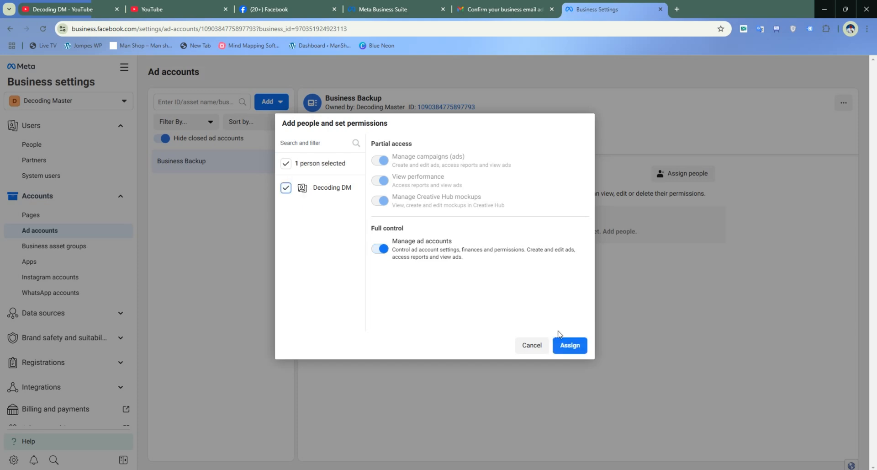
{"action": "left_click", "coordinate": [571, 345]}
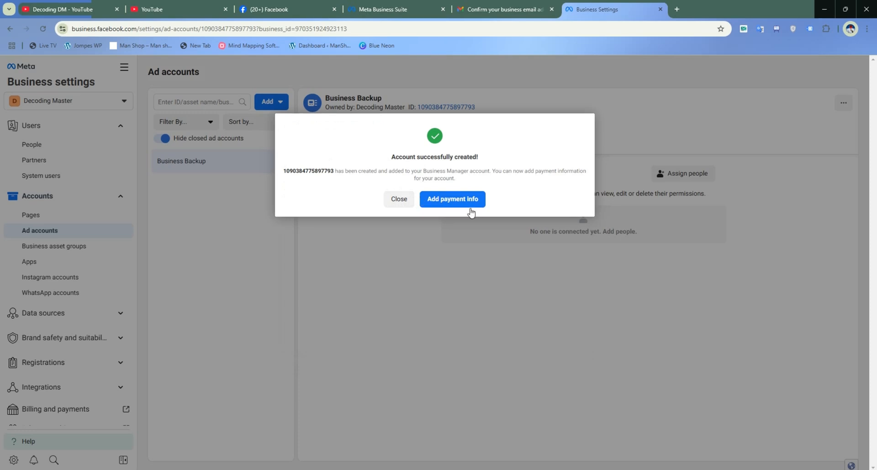
{"action": "left_click", "coordinate": [399, 205]}
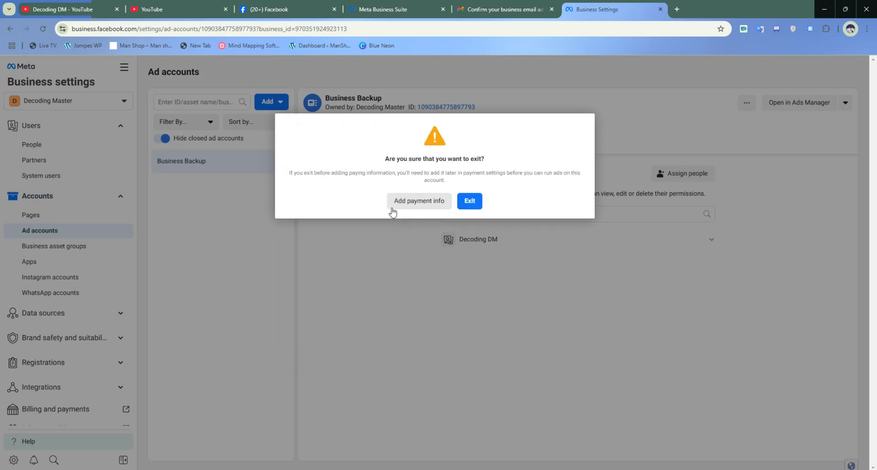
{"action": "left_click", "coordinate": [469, 201]}
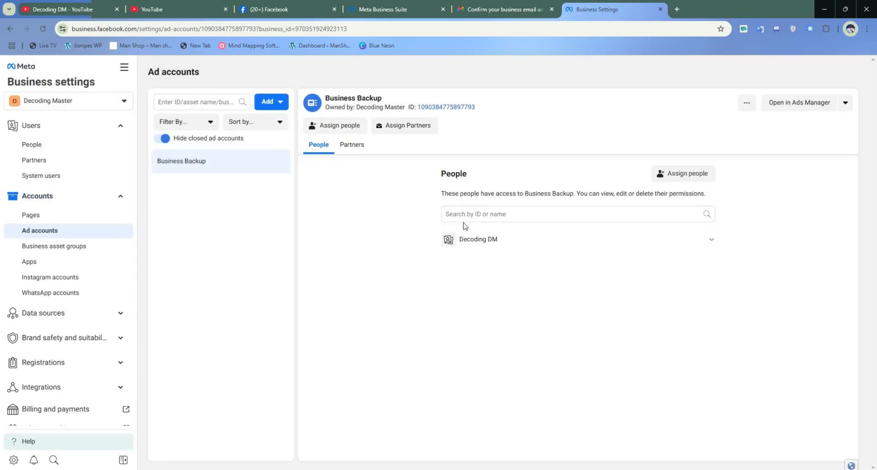
- Examine the ad account's options for assigning a partner by business ID and for adding people, without assigning anyone
{"action": "left_click", "coordinate": [412, 125]}
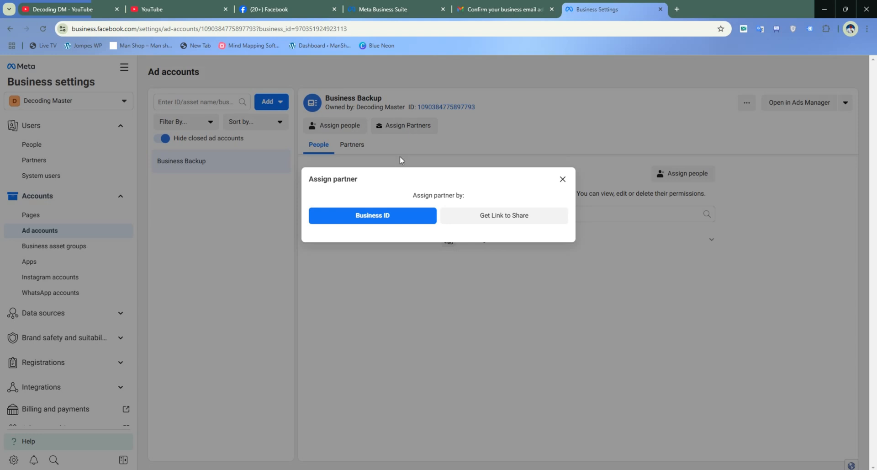
{"action": "left_click", "coordinate": [396, 214]}
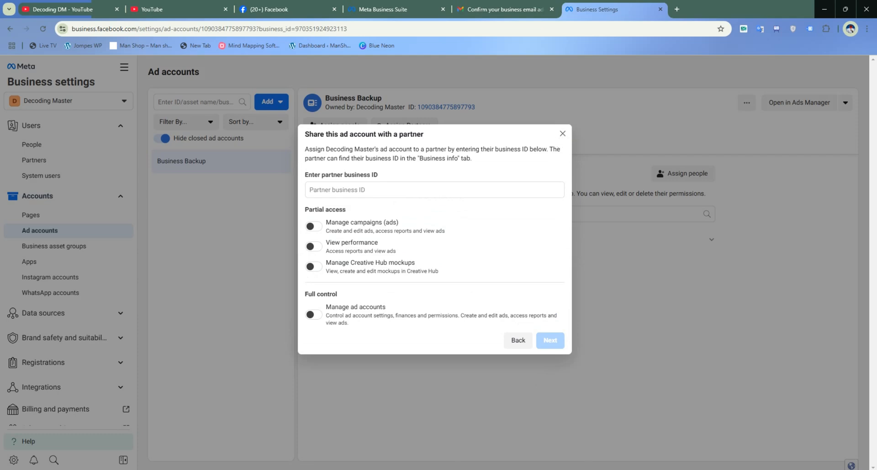
{"action": "left_click", "coordinate": [563, 134]}
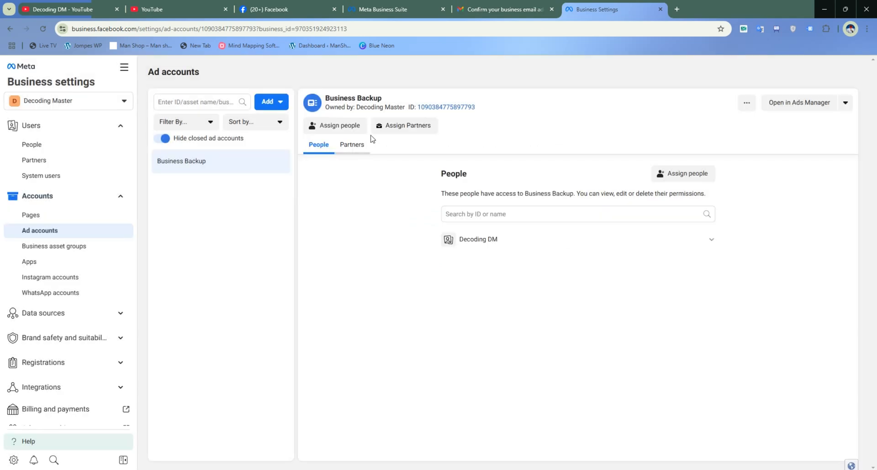
{"action": "left_click", "coordinate": [336, 122]}
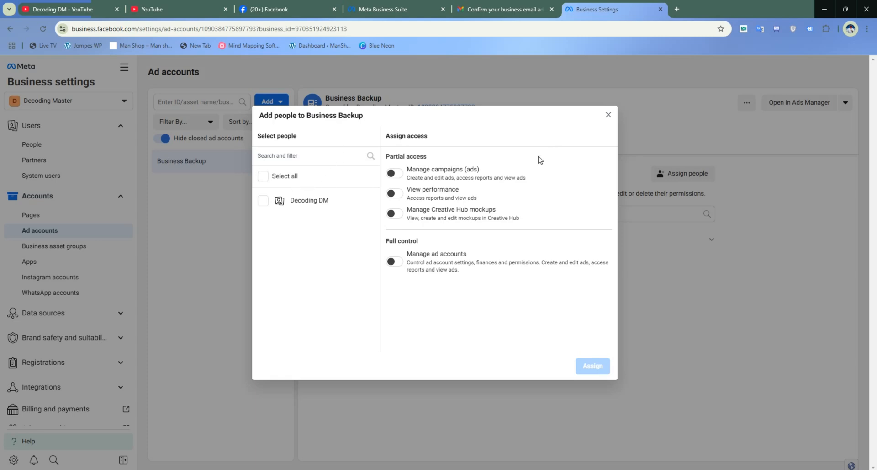
{"action": "left_click", "coordinate": [608, 115]}
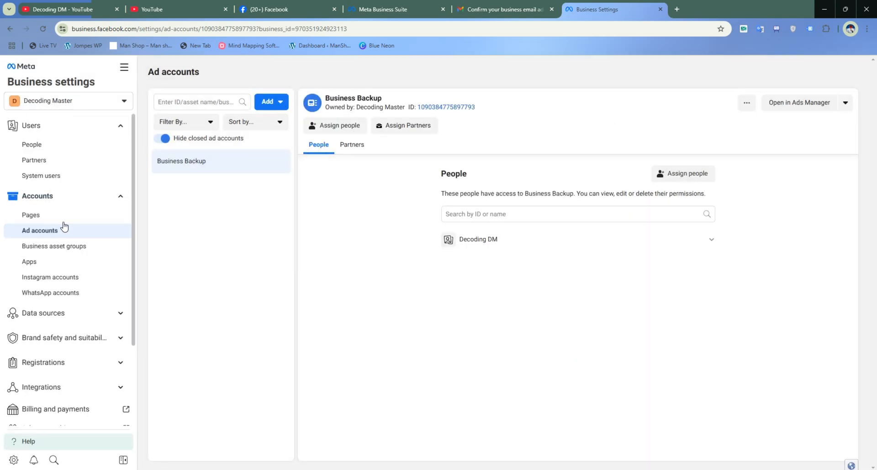
- View the portfolio's People page and its list of business portfolios, dismissing the notice about renamed Business Accounts
{"action": "left_click", "coordinate": [56, 150]}
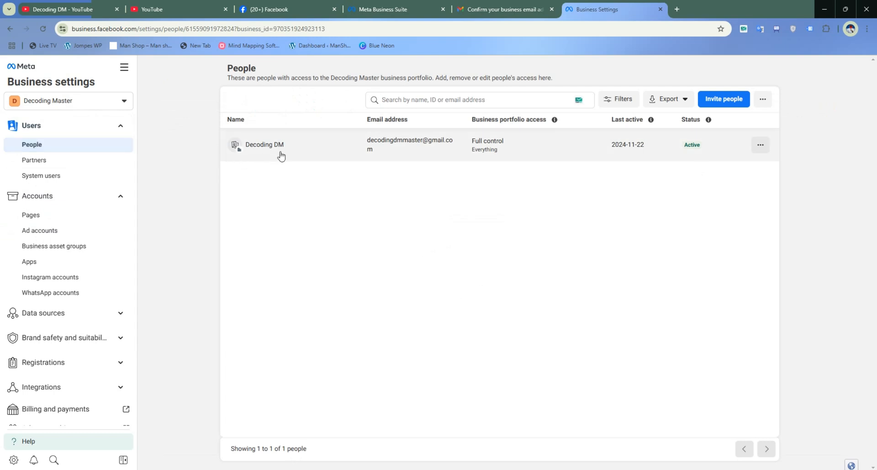
{"action": "left_click", "coordinate": [97, 102]}
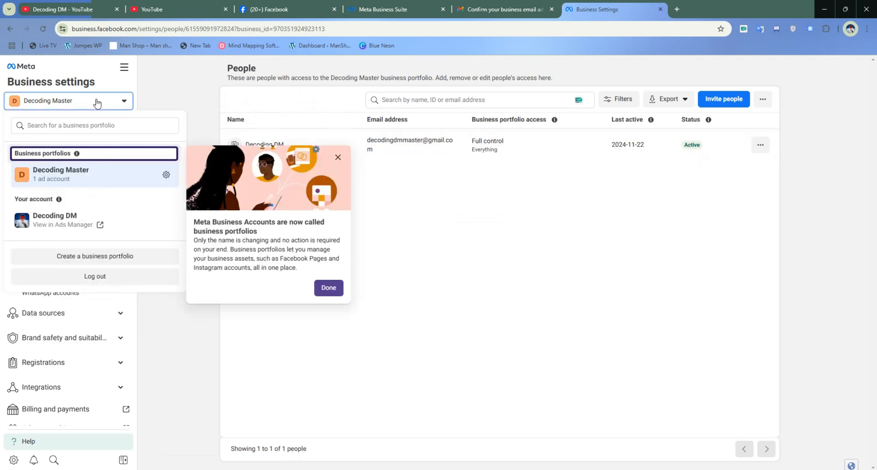
{"action": "left_click", "coordinate": [329, 288]}
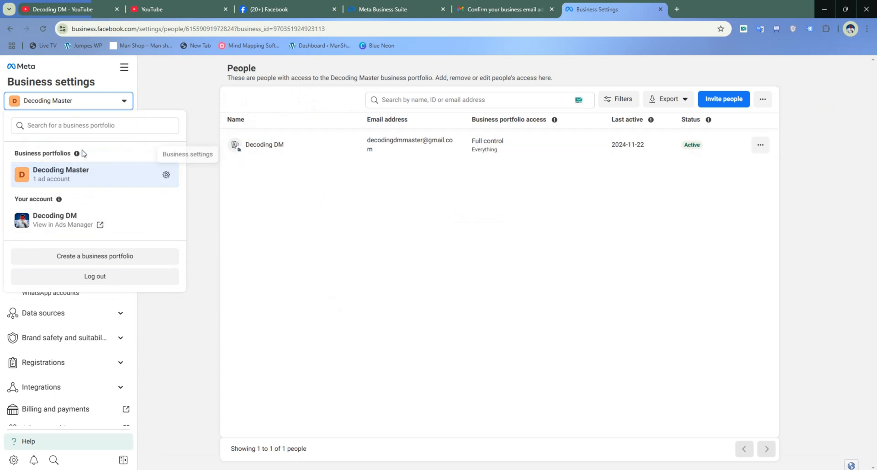
- Reselect the Decoding Master portfolio from the list of business portfolios
{"action": "left_click", "coordinate": [293, 211]}
{"action": "left_click", "coordinate": [86, 102]}
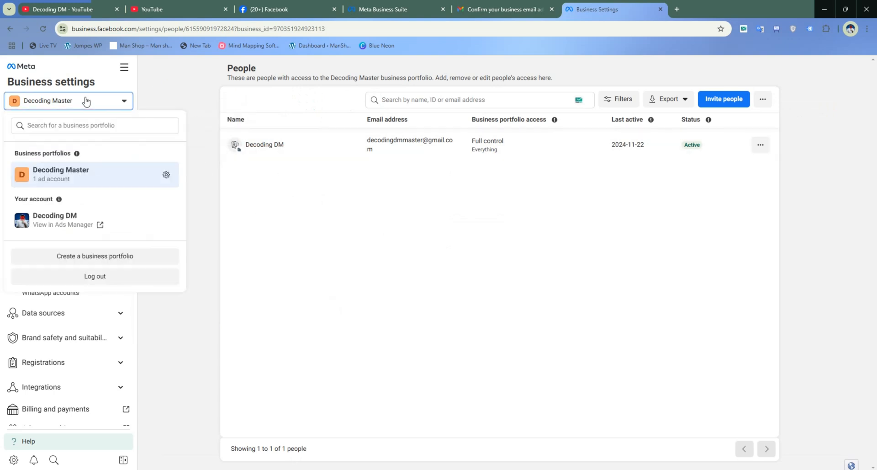
{"action": "left_click", "coordinate": [84, 185]}
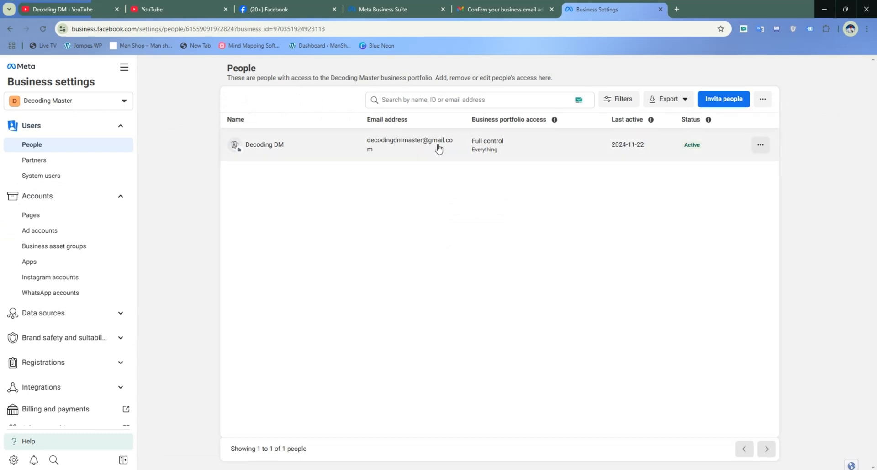
- Start adding a new partner to assign assets to on the Decoding Master portfolio's Partners page
{"action": "left_click", "coordinate": [55, 159]}
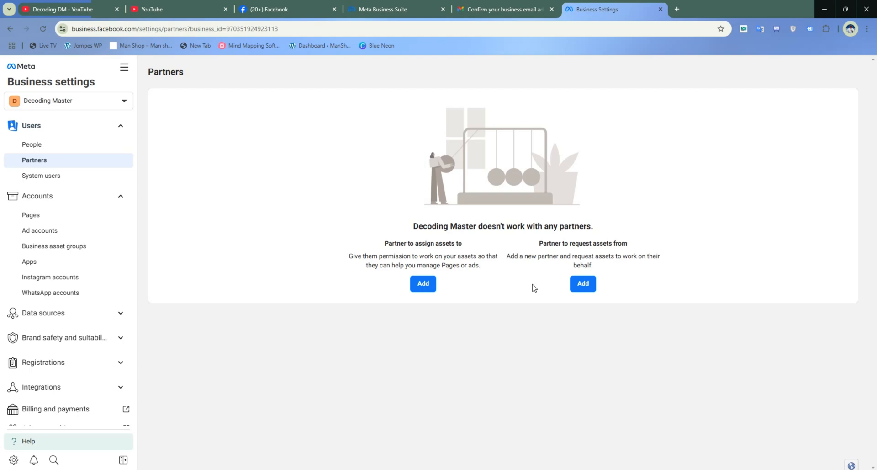
{"action": "left_click", "coordinate": [423, 284]}
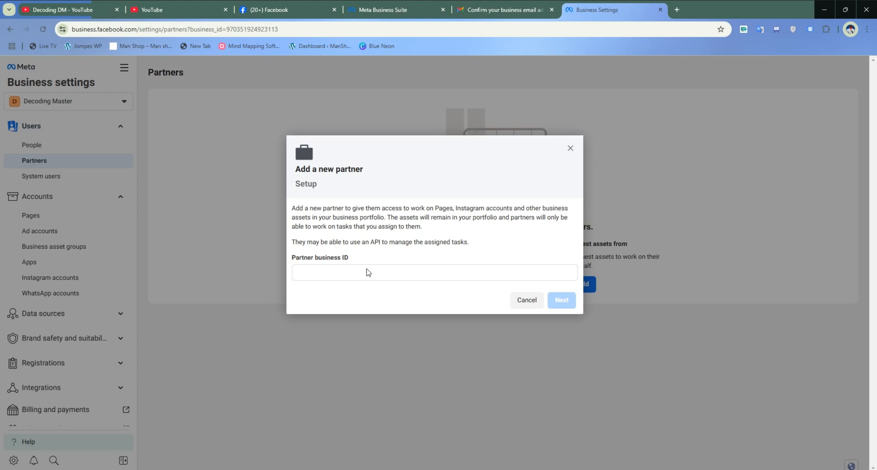
{"action": "left_click", "coordinate": [368, 272]}
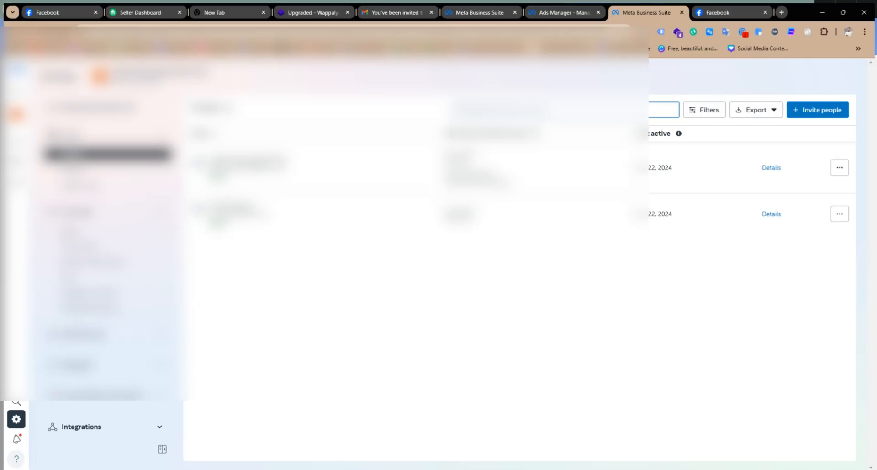
- Switch to the Online Marketing Mastermind portfolio's business settings and copy its business portfolio ID from the portfolio info
{"action": "mouse_move", "coordinate": [17, 113]}
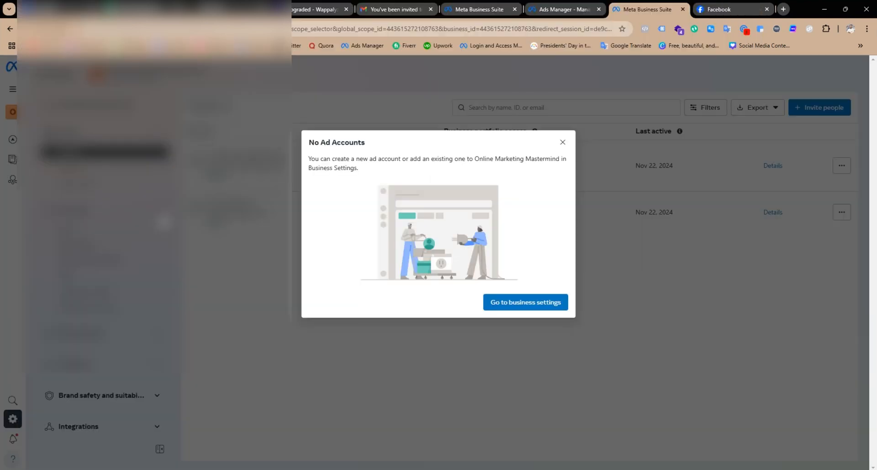
{"action": "right_click", "coordinate": [507, 307]}
{"action": "left_click", "coordinate": [552, 145]}
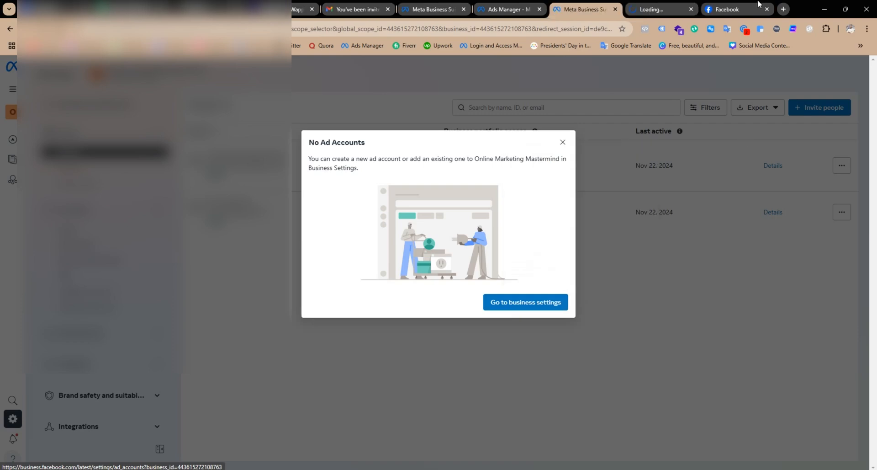
{"action": "left_click", "coordinate": [658, 9]}
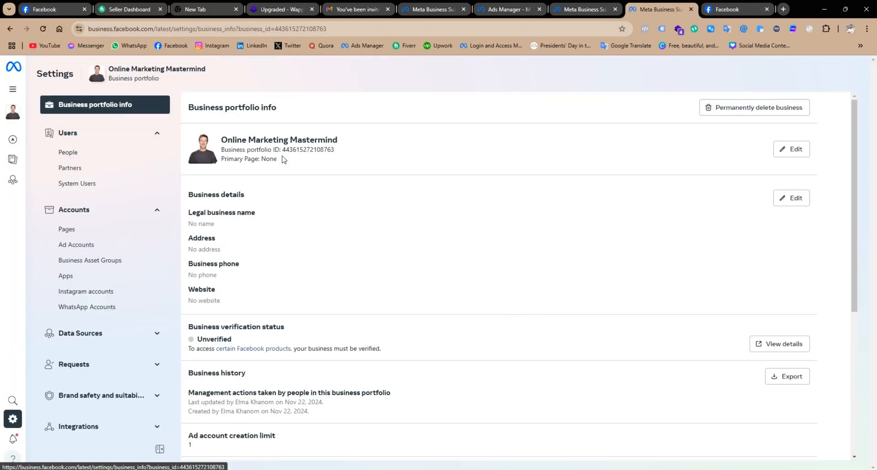
{"action": "left_click_drag", "start_coordinate": [283, 150], "coordinate": [345, 156]}
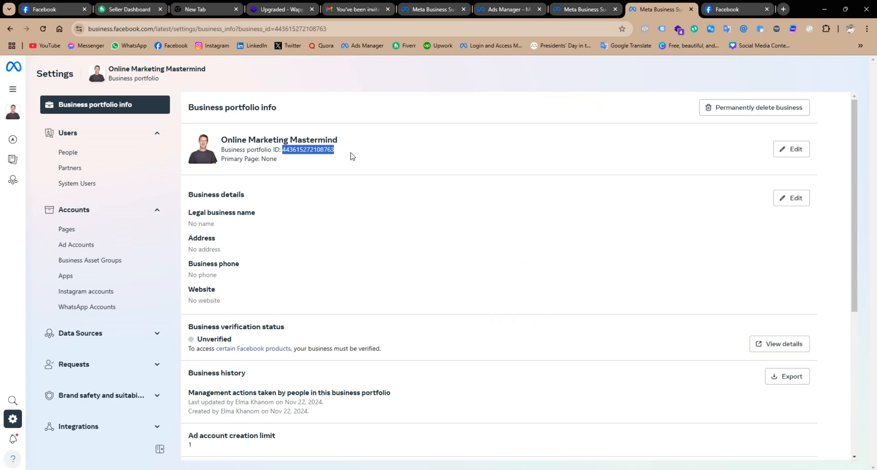
{"action": "key", "text": "ctrl+c"}
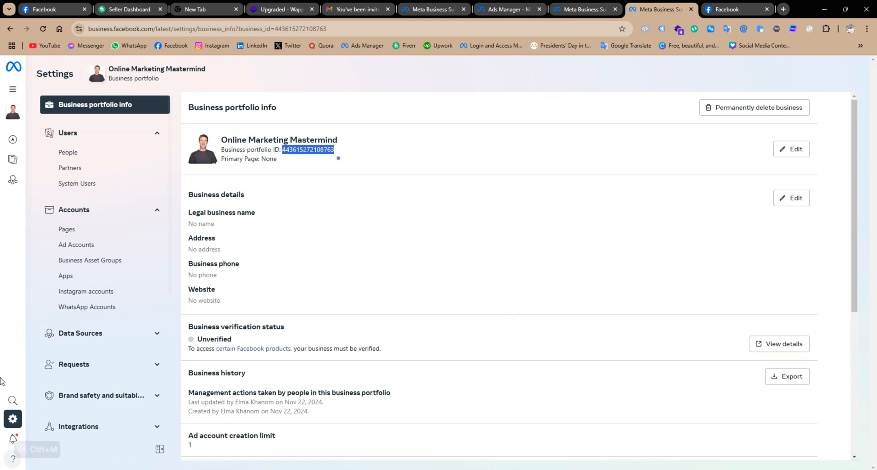
{"action": "scroll", "coordinate": [141, 311], "scroll_direction": "down", "scroll_amount": 5}
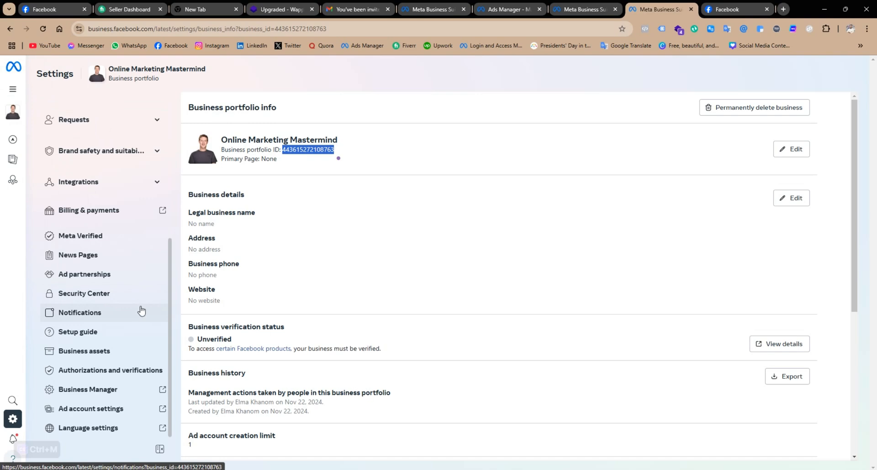
{"action": "scroll", "coordinate": [141, 311], "scroll_direction": "up", "scroll_amount": 5}
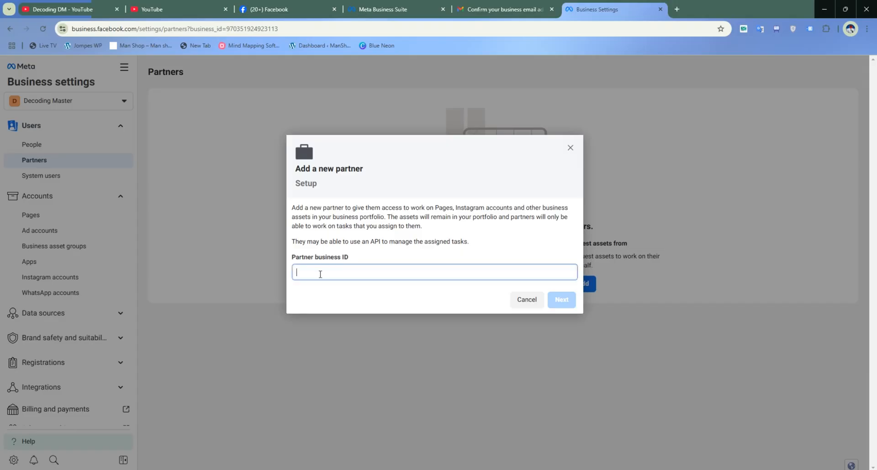
- Submit the copied partner business ID in Decoding Master and select full control (Manage ad accounts) of the Business Backup ad account
{"action": "key", "text": "ctrl+v"}
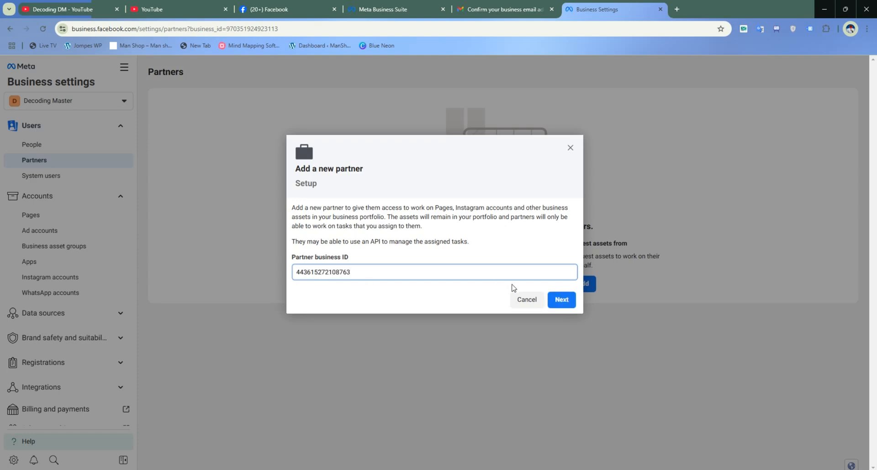
{"action": "left_click", "coordinate": [563, 300]}
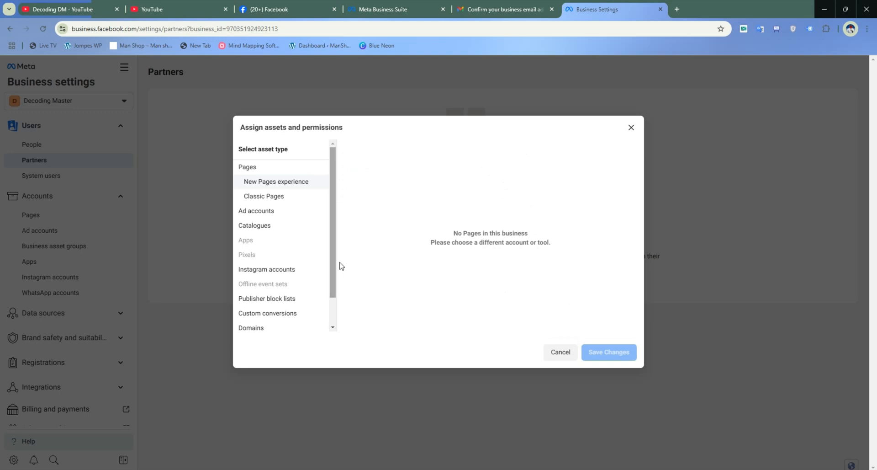
{"action": "left_click", "coordinate": [268, 198]}
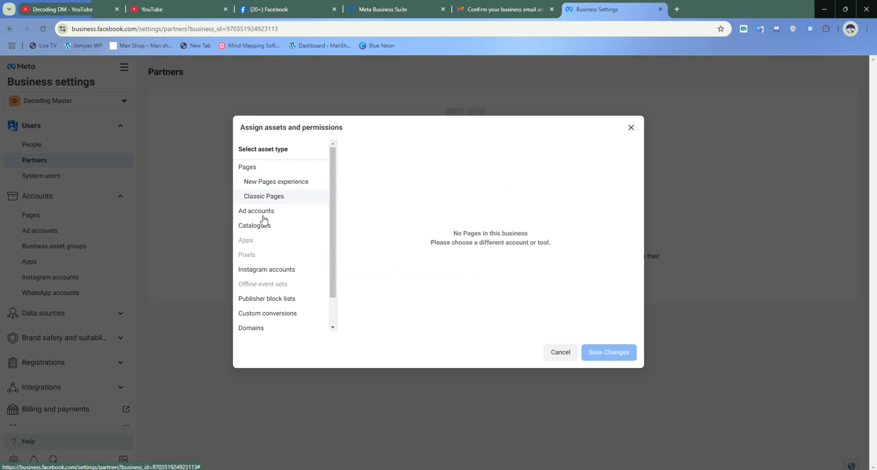
{"action": "left_click", "coordinate": [265, 214]}
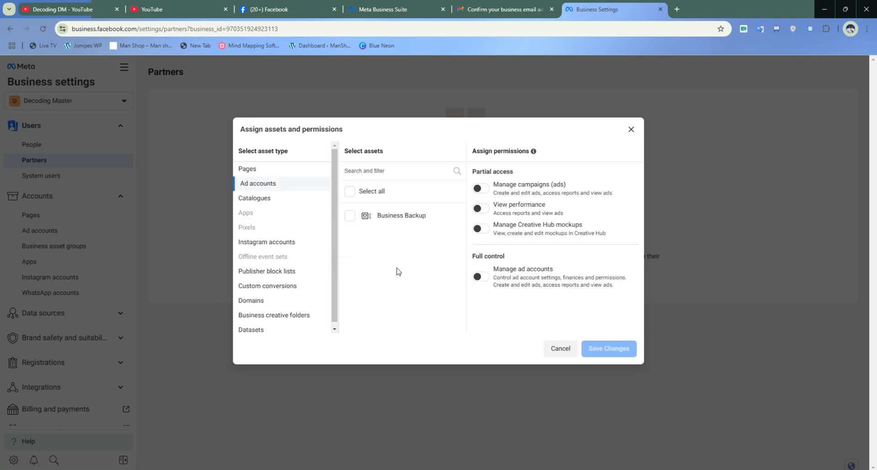
{"action": "left_click", "coordinate": [350, 191]}
{"action": "left_click", "coordinate": [480, 276]}
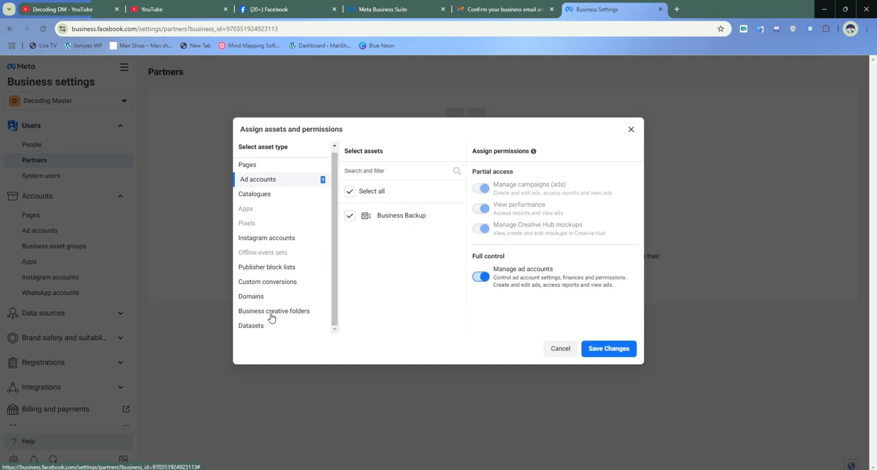
- Check the remaining asset types, including Domains, Custom conversions and Publisher block lists, and save the asset assignment for the partner
{"action": "left_click", "coordinate": [260, 300]}
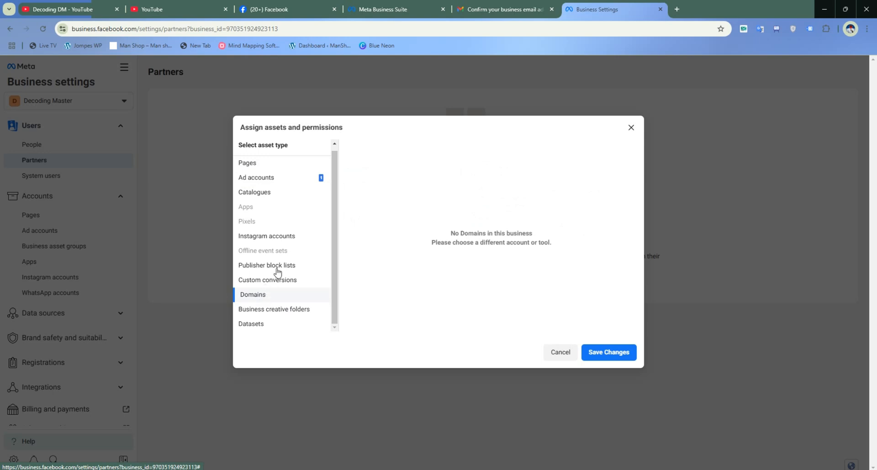
{"action": "left_click", "coordinate": [275, 280]}
{"action": "left_click", "coordinate": [273, 266]}
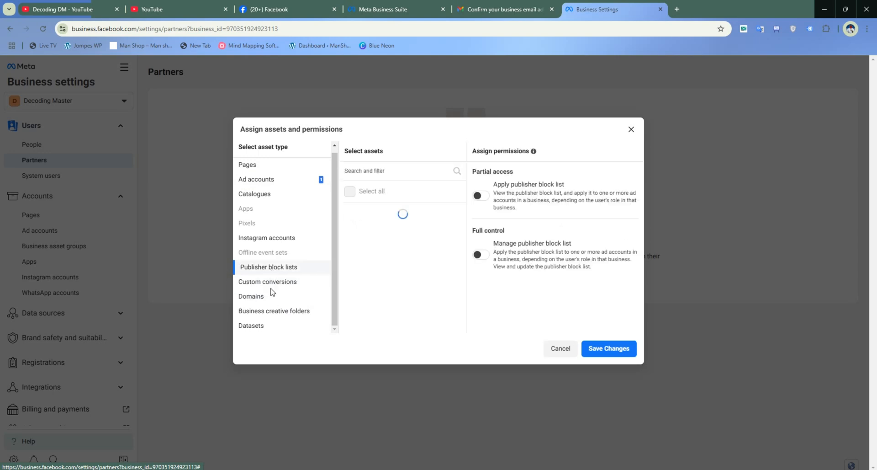
{"action": "left_click", "coordinate": [261, 308]}
{"action": "left_click", "coordinate": [256, 325]}
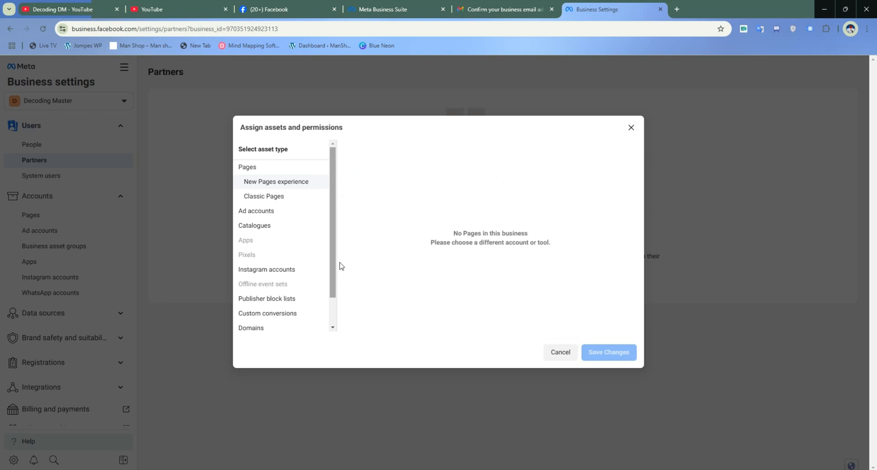
{"action": "left_click", "coordinate": [605, 352]}
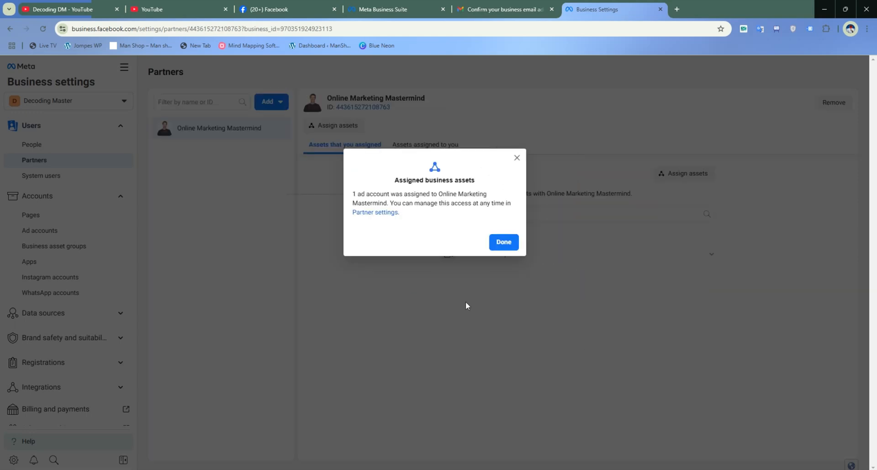
{"action": "left_click", "coordinate": [505, 243]}
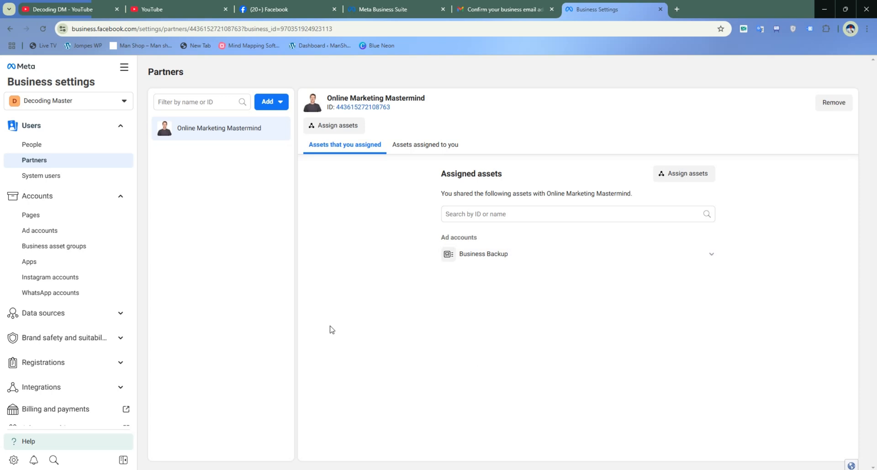
- Examine which people and partners have access to the Business Backup ad account, and view its partner assignment options without assigning one
{"action": "left_click", "coordinate": [60, 144]}
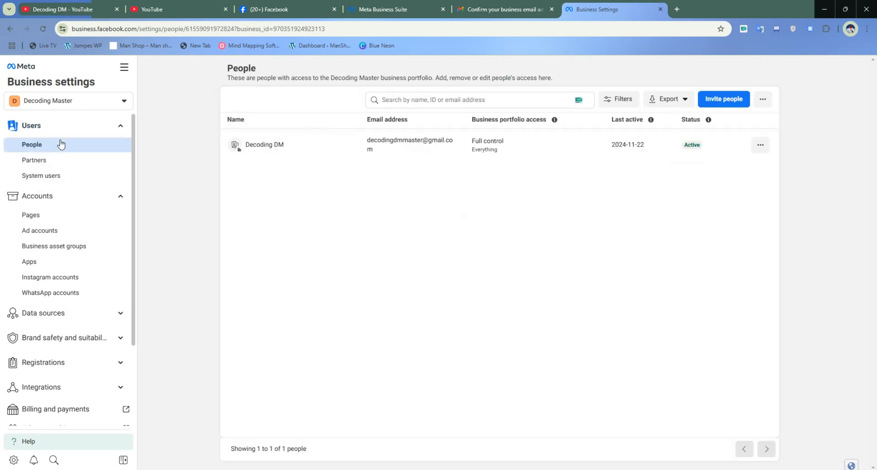
{"action": "left_click", "coordinate": [58, 231]}
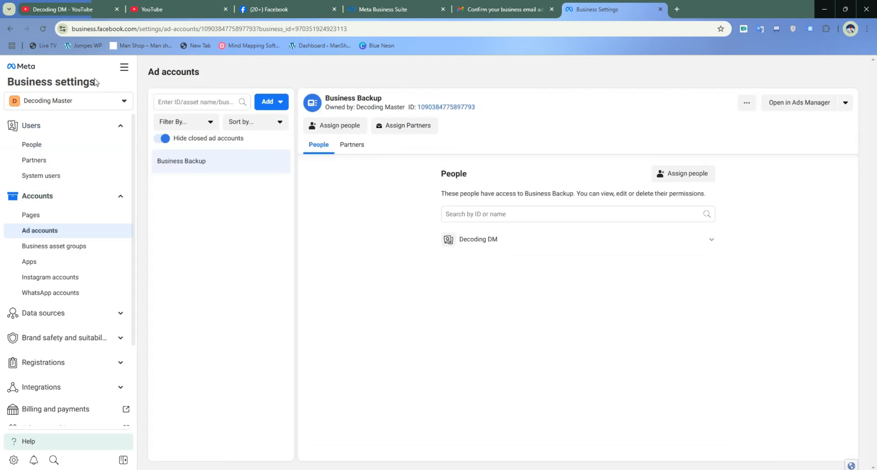
{"action": "left_click", "coordinate": [42, 30]}
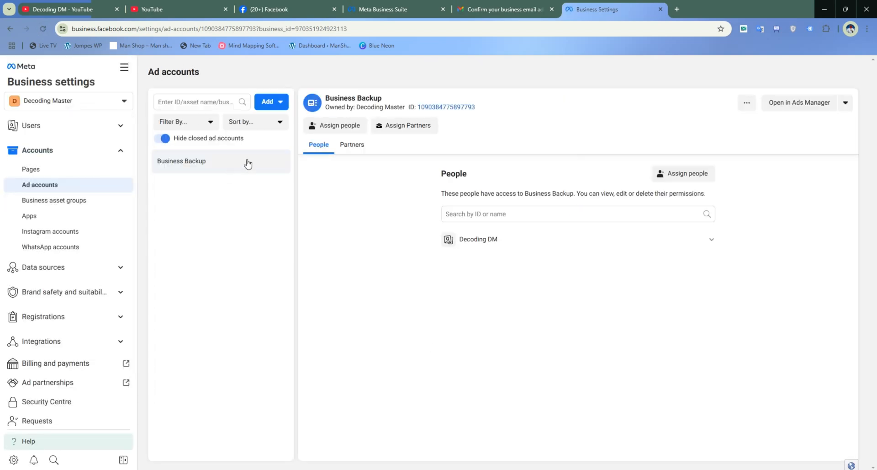
{"action": "left_click", "coordinate": [355, 146]}
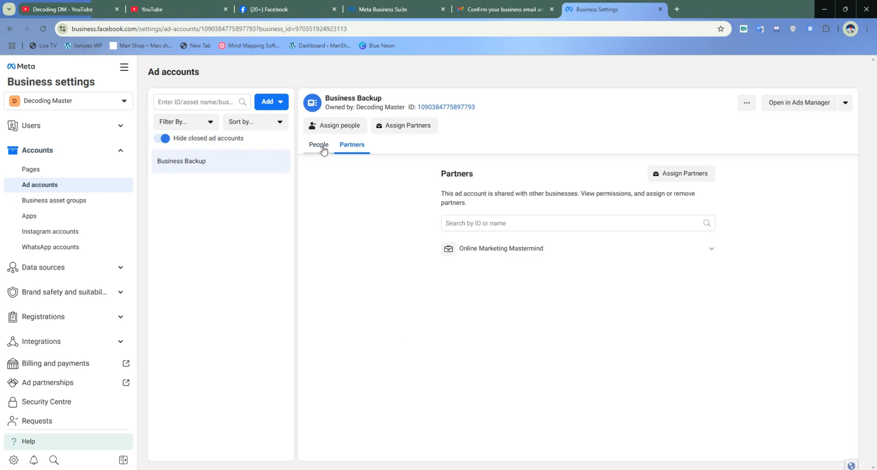
{"action": "left_click", "coordinate": [322, 146]}
{"action": "left_click", "coordinate": [348, 147]}
{"action": "left_click", "coordinate": [319, 145]}
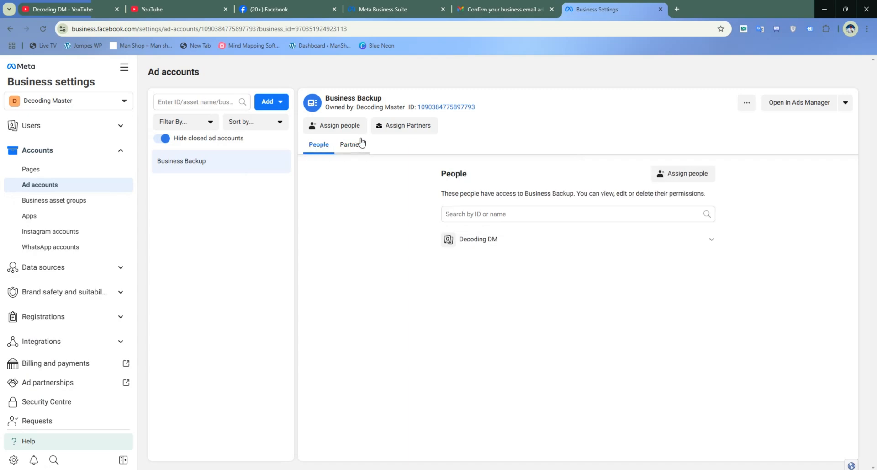
{"action": "left_click", "coordinate": [411, 127]}
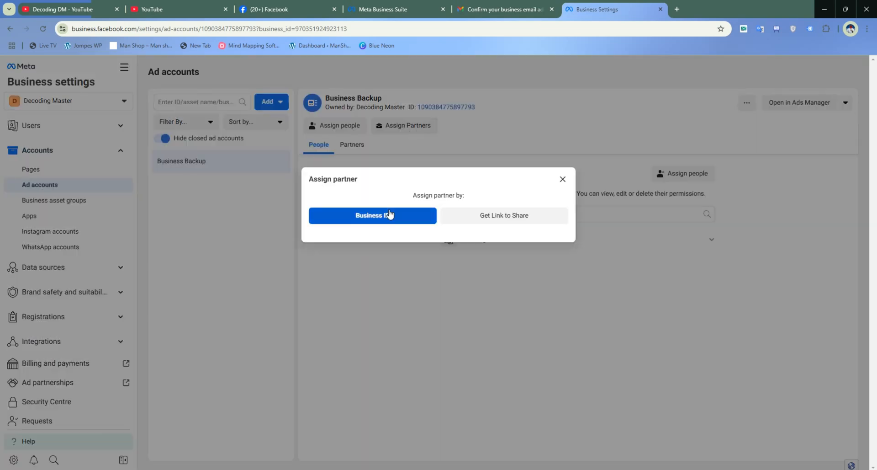
{"action": "left_click", "coordinate": [563, 179]}
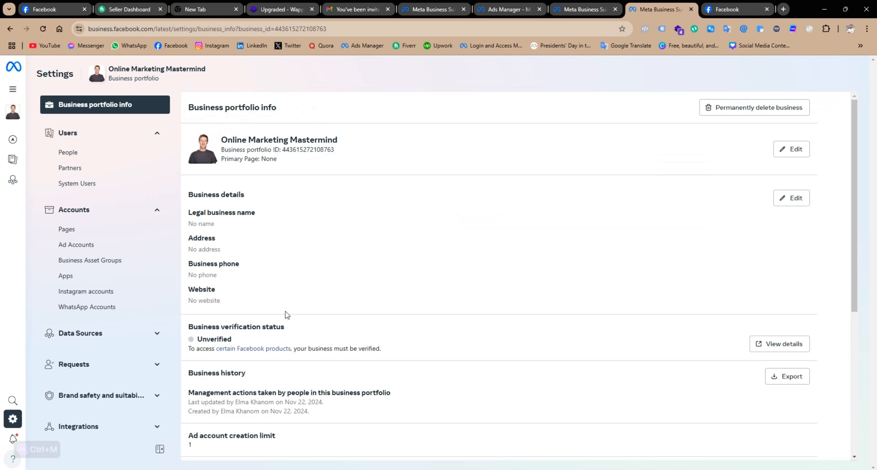
- Switch to the Online Marketing Mastermind portfolio and examine its ad accounts and partners, dismissing the Windows Security notification
{"action": "left_click", "coordinate": [77, 246]}
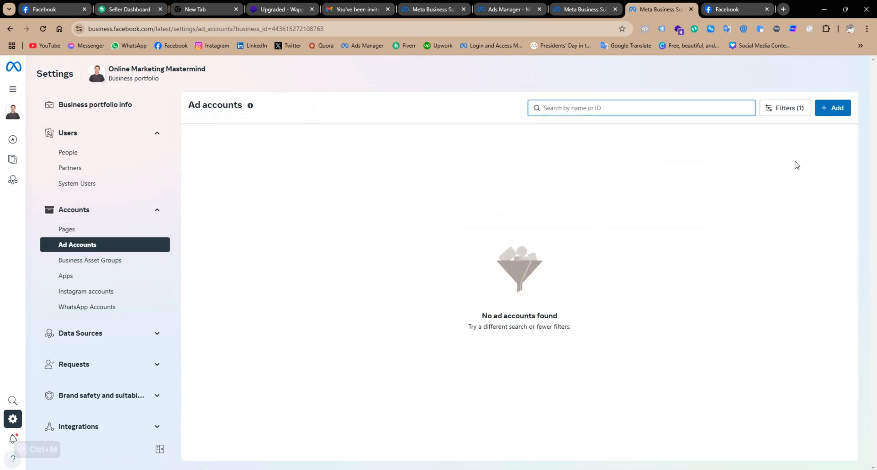
{"action": "mouse_move", "coordinate": [81, 157]}
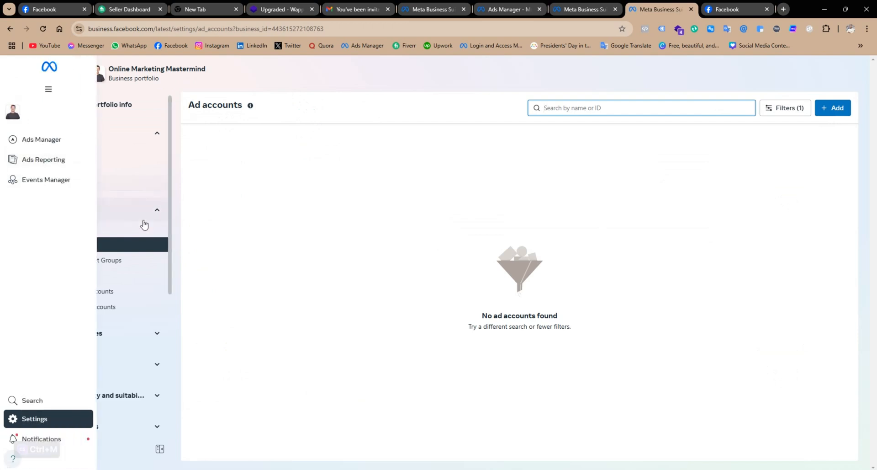
{"action": "left_click", "coordinate": [91, 172]}
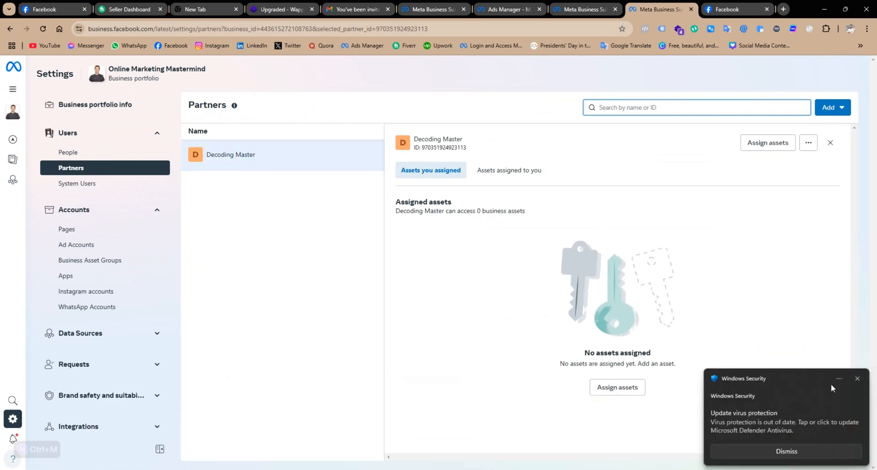
{"action": "left_click", "coordinate": [858, 378]}
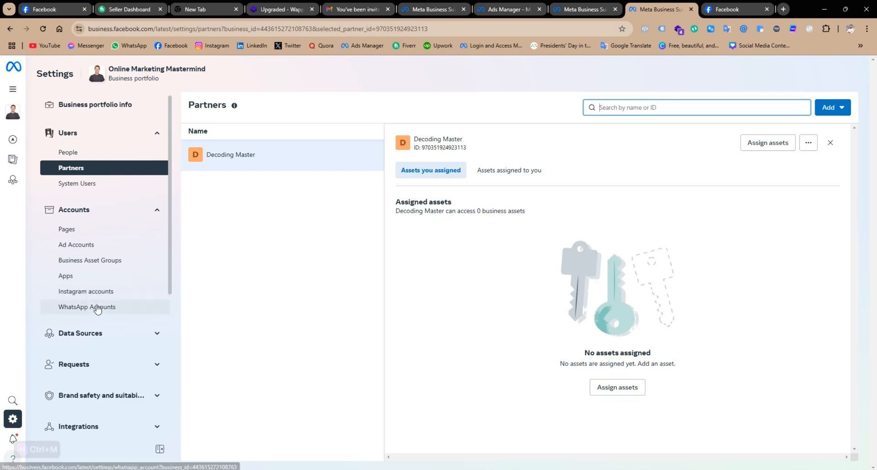
{"action": "scroll", "coordinate": [94, 316], "scroll_direction": "down", "scroll_amount": 5}
{"action": "scroll", "coordinate": [102, 333], "scroll_direction": "up", "scroll_amount": 5}
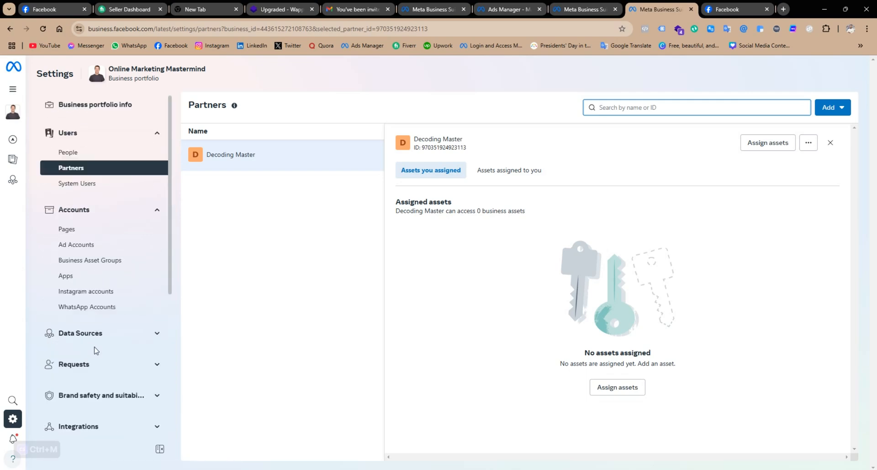